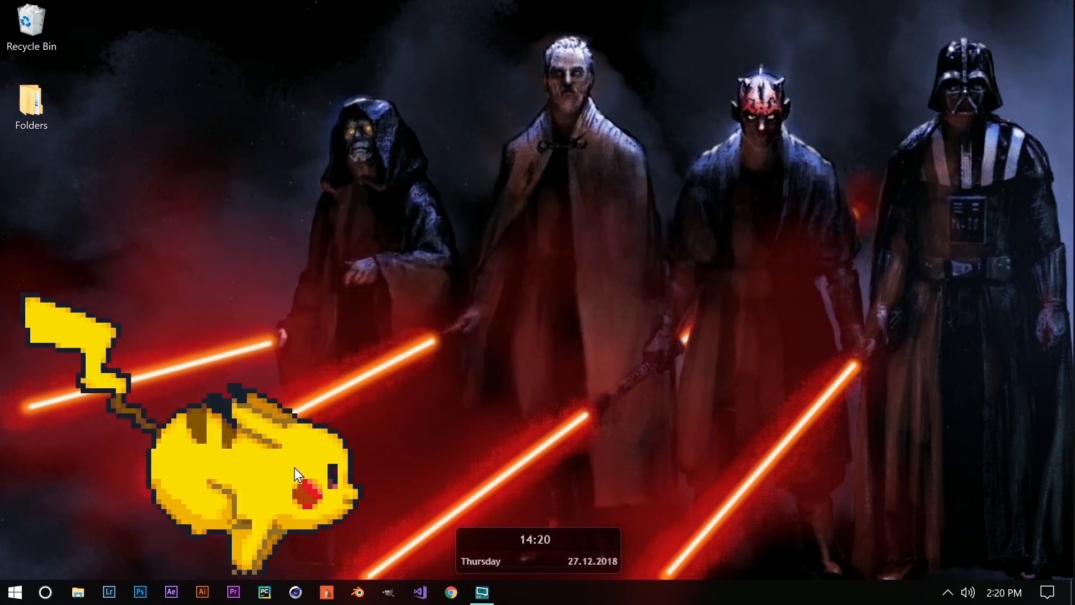
Move the Pikachu Running skin, set it to 80% transparency, then unload it.
drag(296, 470, 264, 470)
right_click(264, 467)
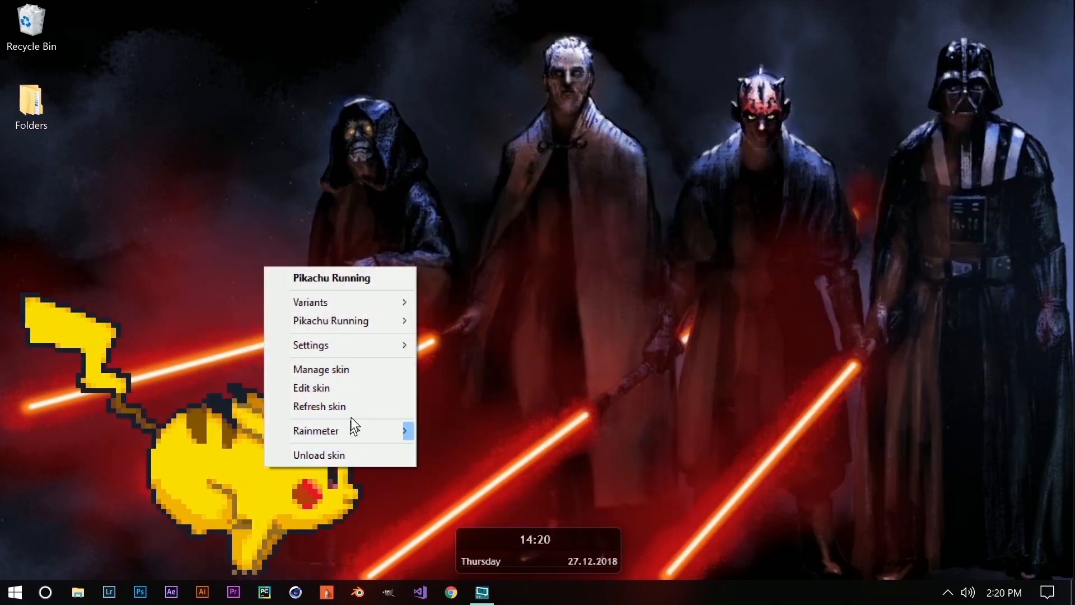
mouse_move(361, 352)
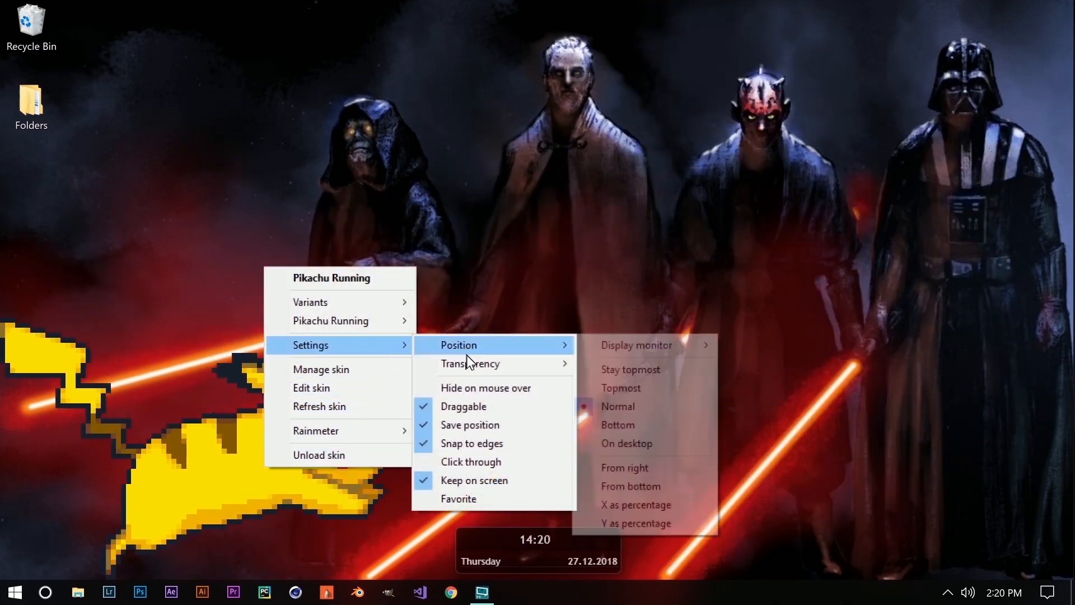
mouse_move(504, 364)
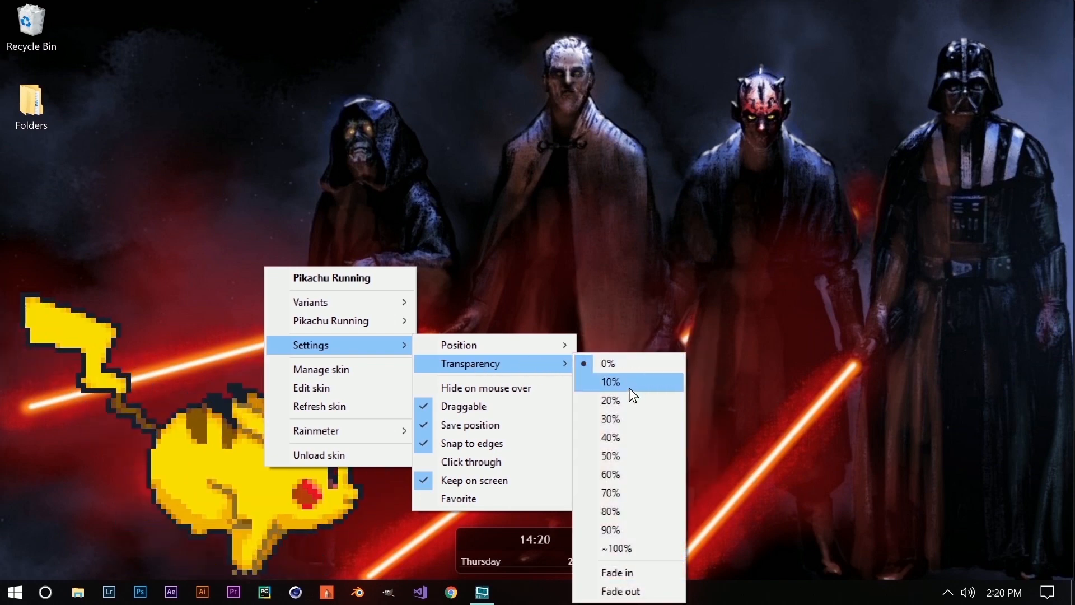
click(626, 510)
right_click(307, 485)
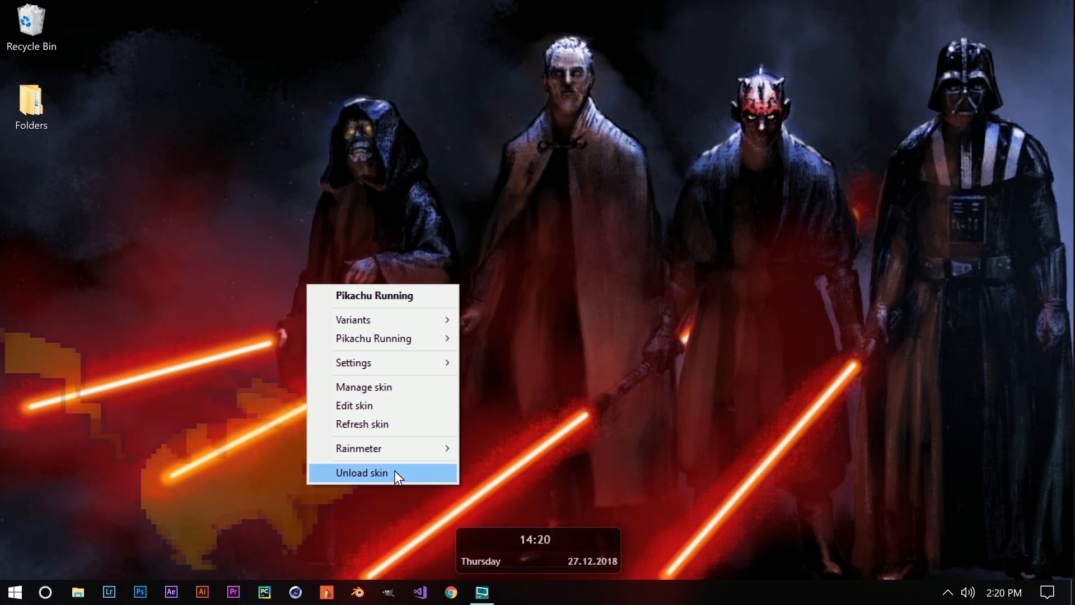
click(350, 472)
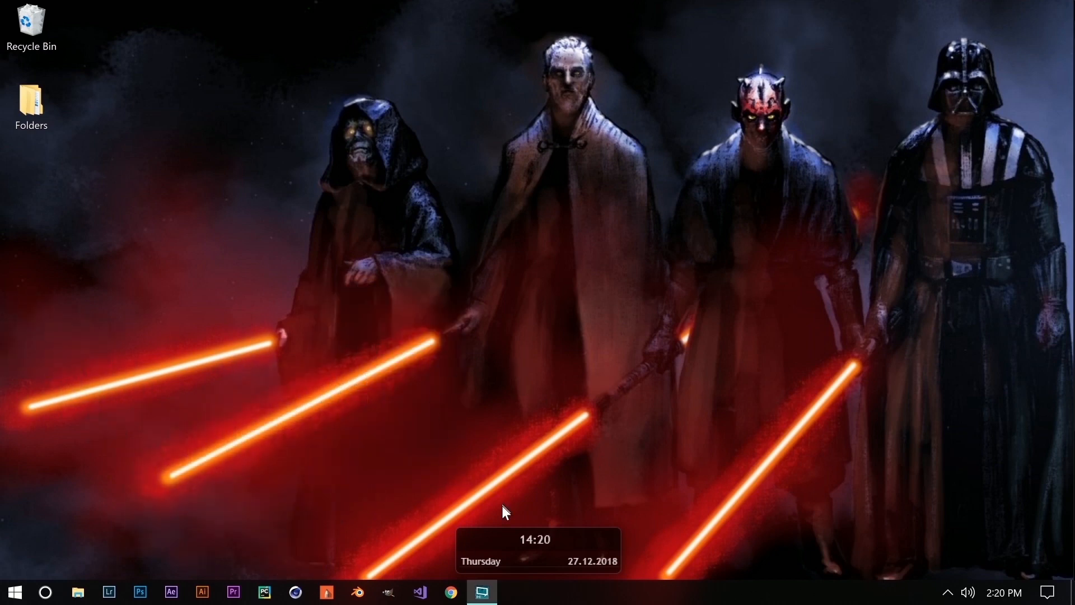
Search for rainmeter in Chrome and go to the official rainmeter.net site.
click(453, 593)
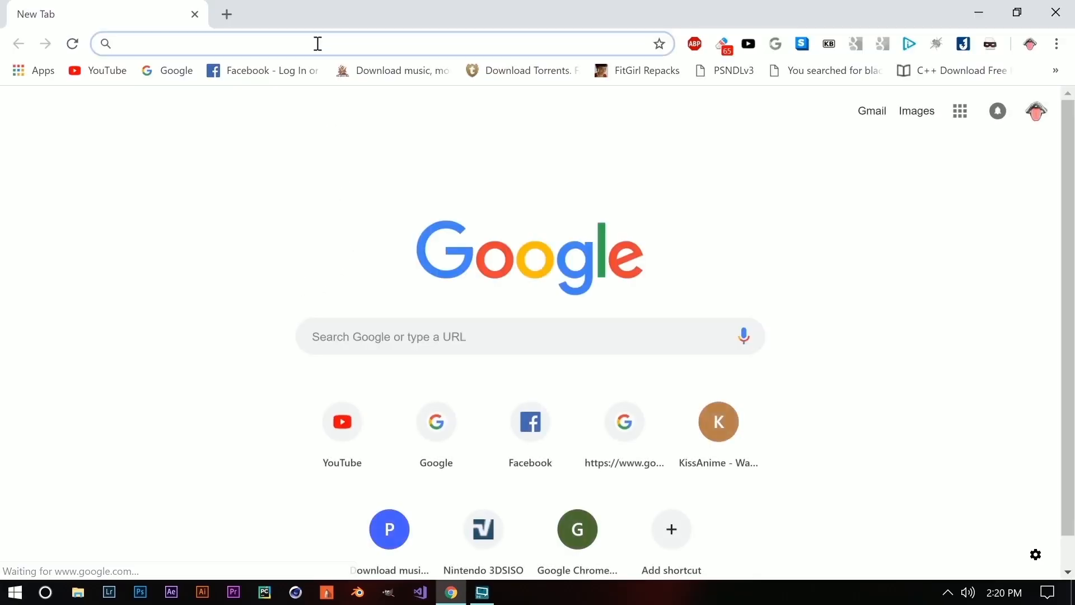
text(rainmter)
key(Return)
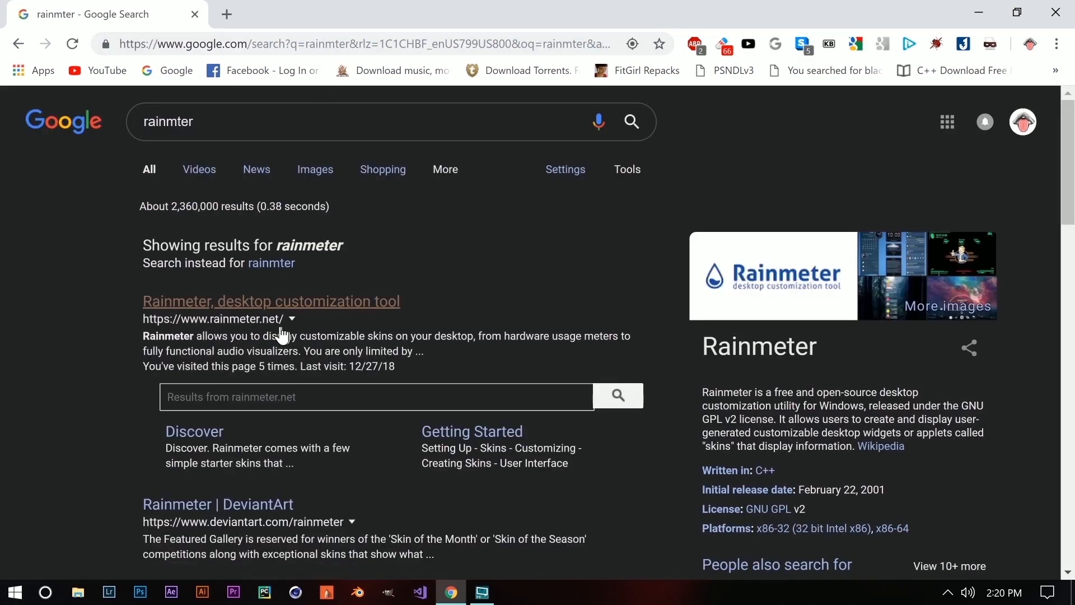
click(250, 315)
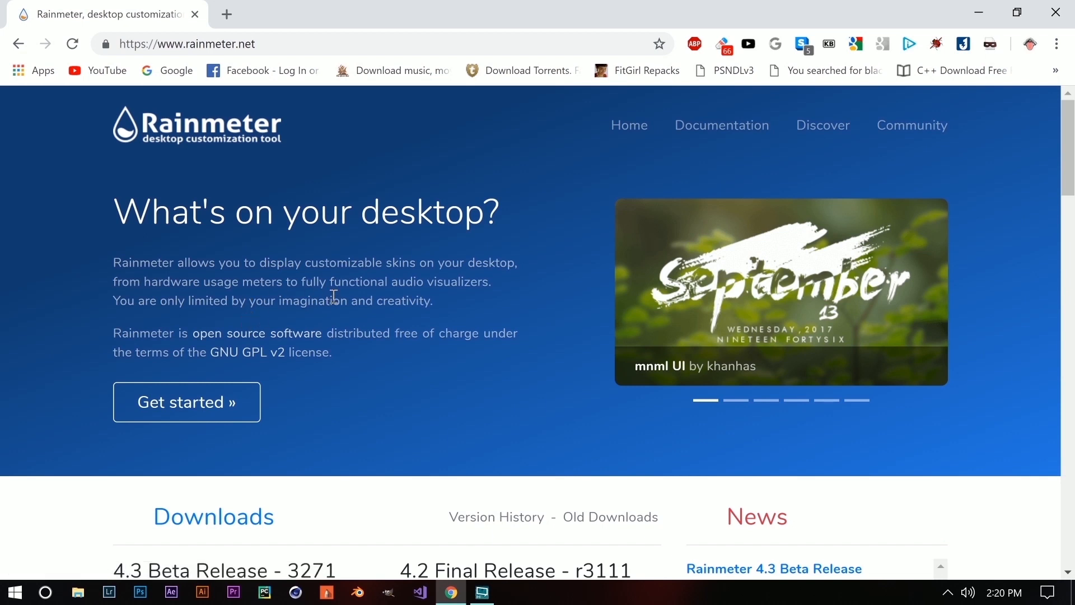
Download the Rainmeter 4.3 beta installer and launch the downloaded .exe.
scroll(335, 297, down, 4)
drag(112, 263, 331, 283)
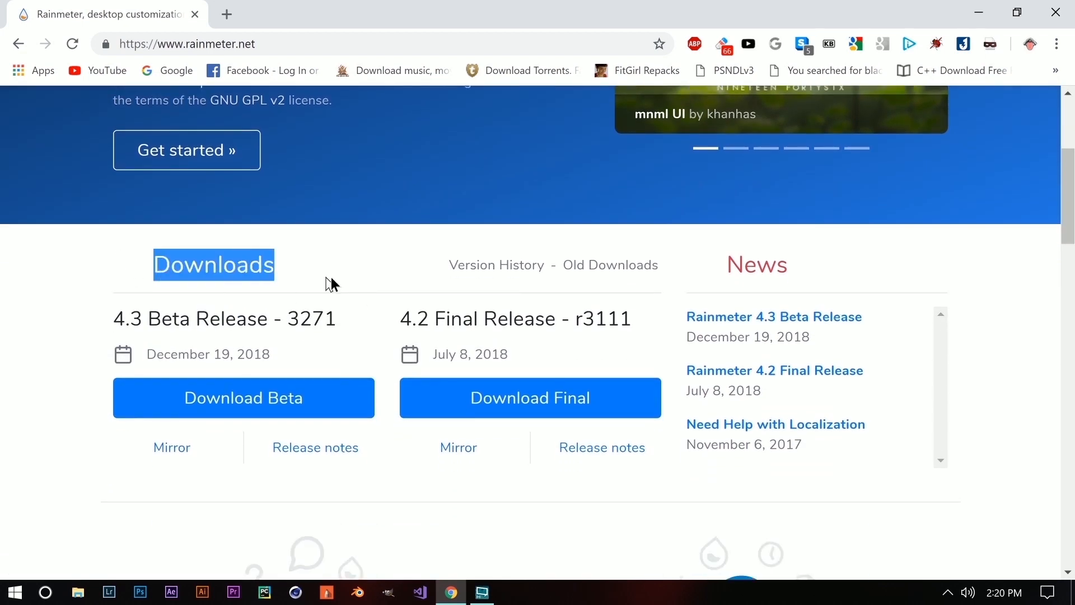
click(28, 383)
drag(85, 318, 257, 325)
click(109, 331)
click(367, 416)
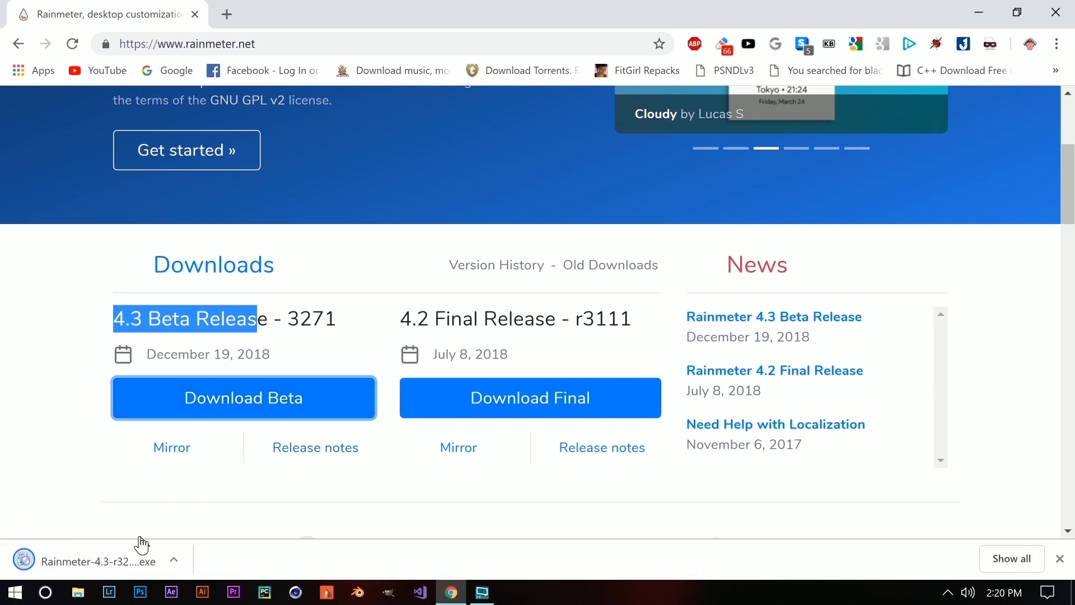
click(111, 559)
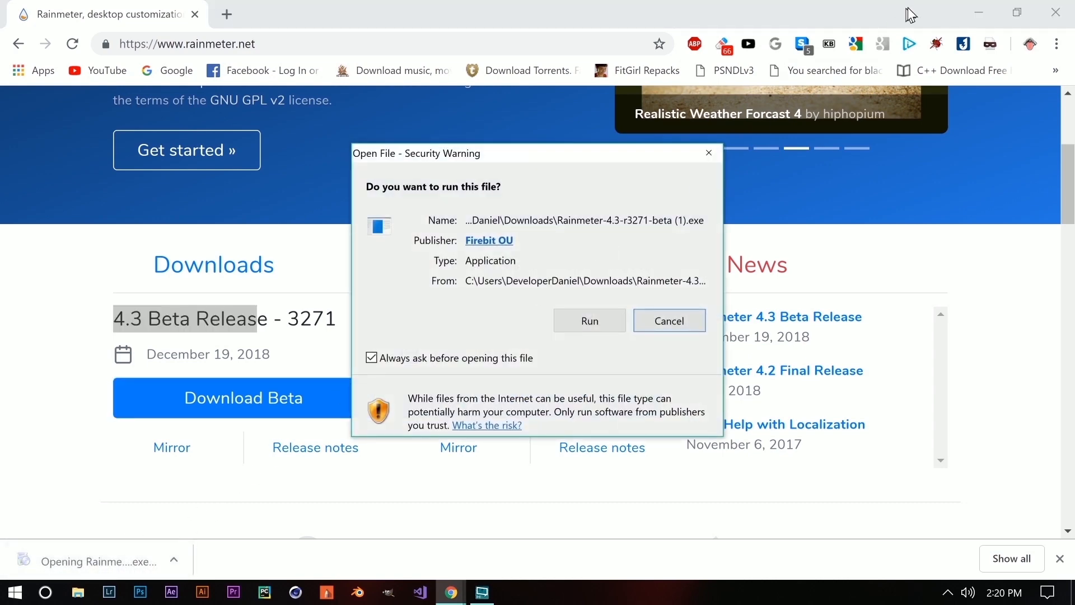
click(1056, 12)
Run the installer as a Standard installation into C:\Program Files\Rainmeter and finish setup.
click(606, 327)
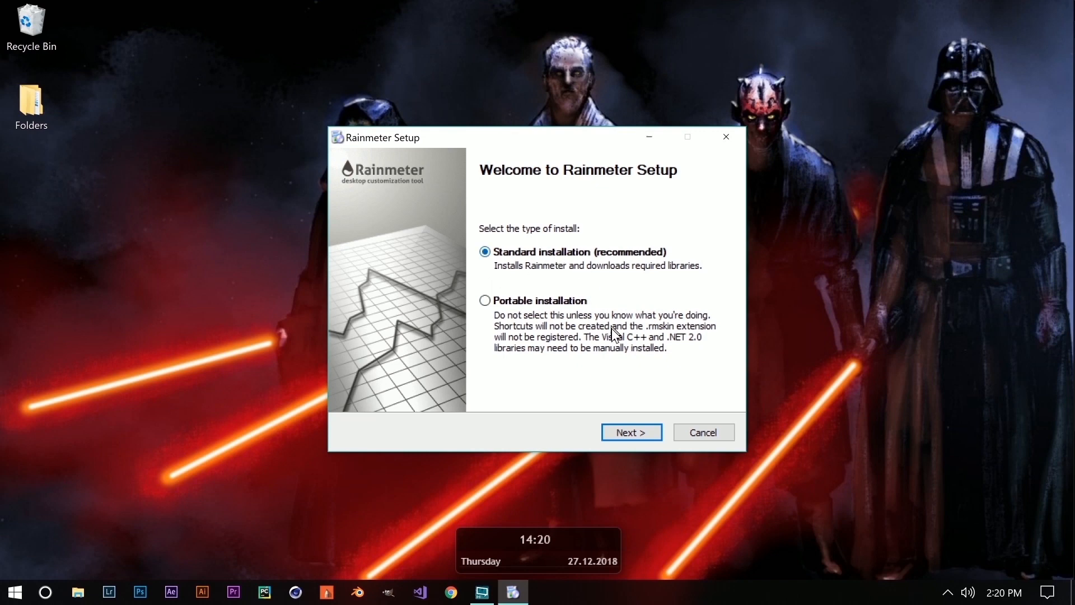
click(616, 435)
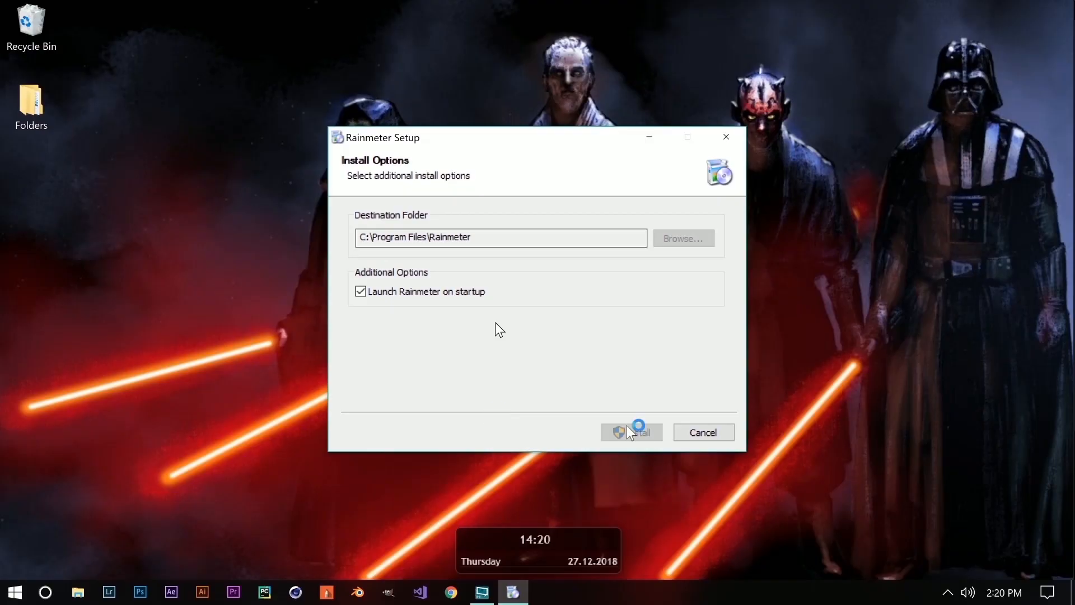
click(628, 431)
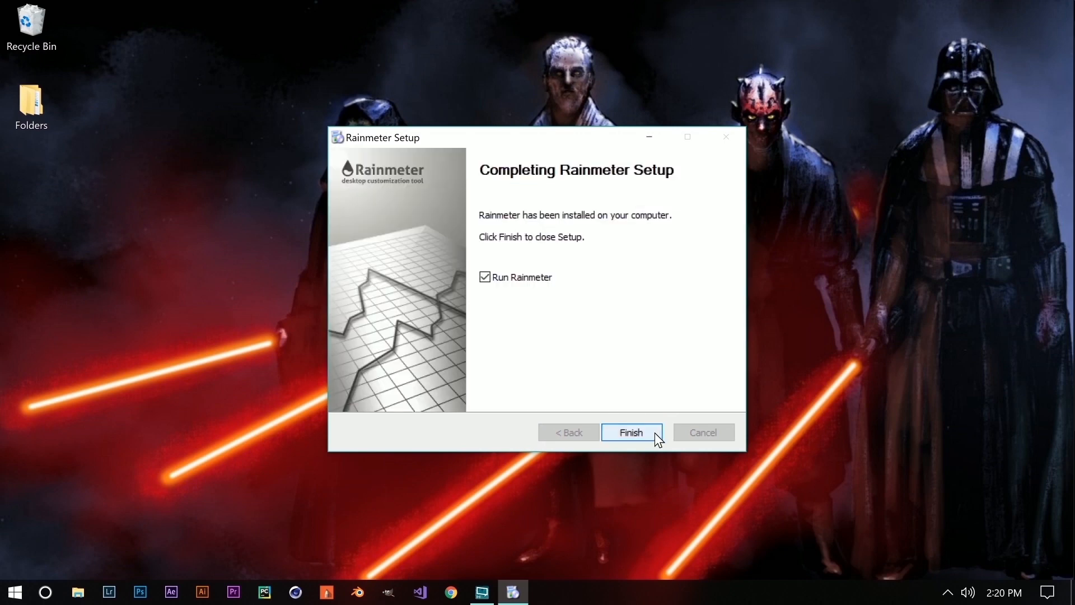
click(651, 432)
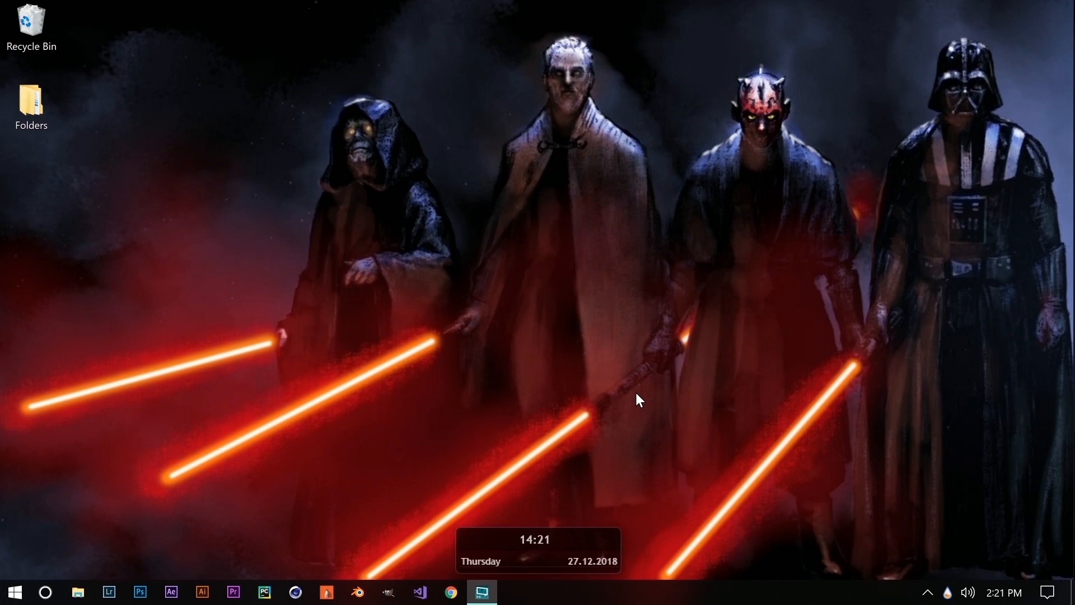
click(950, 597)
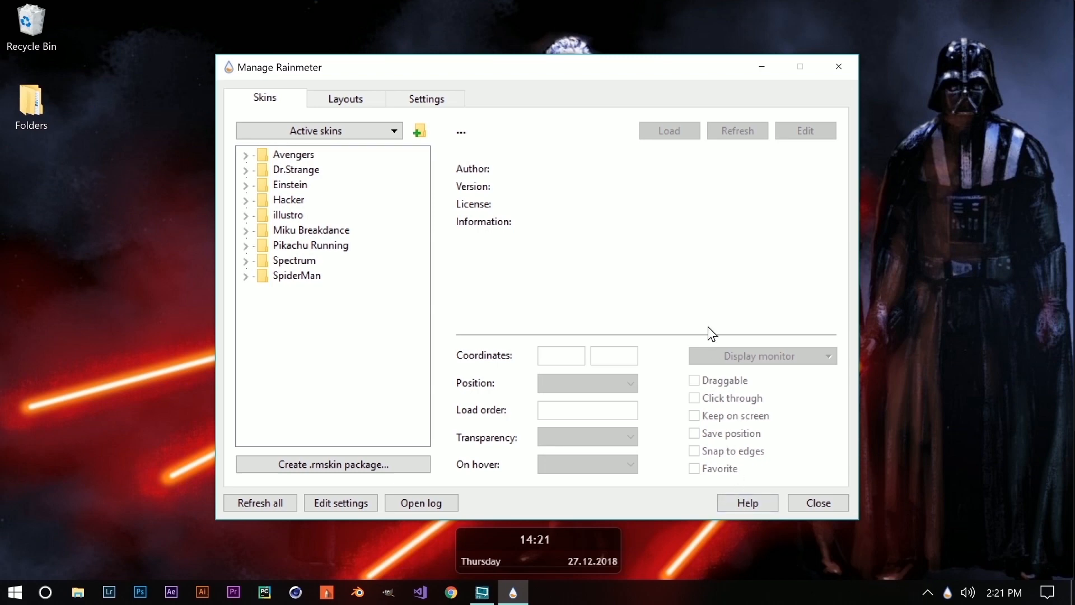
click(332, 347)
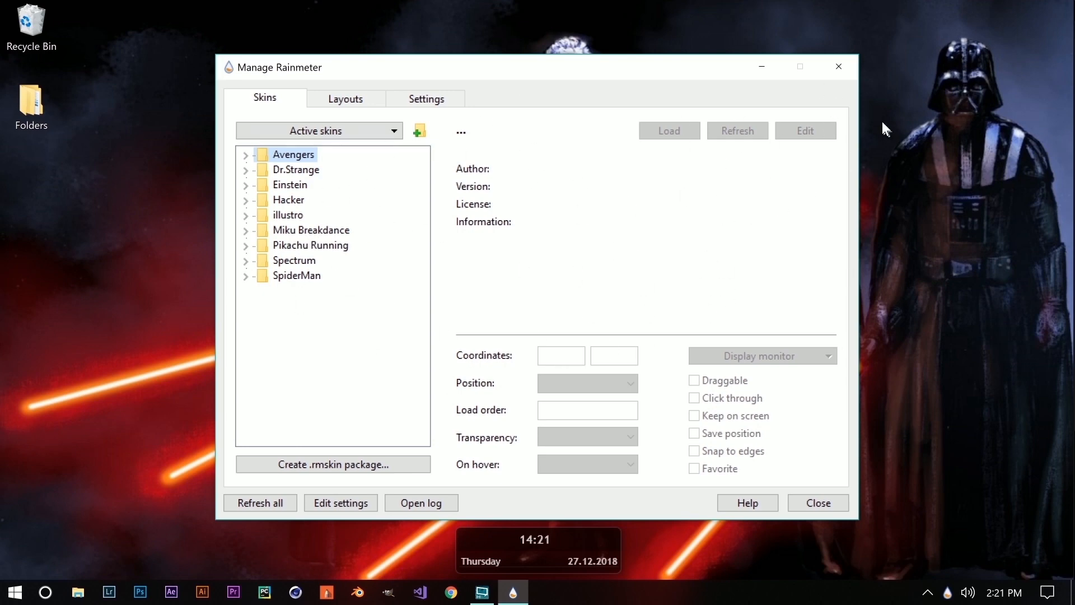
click(839, 70)
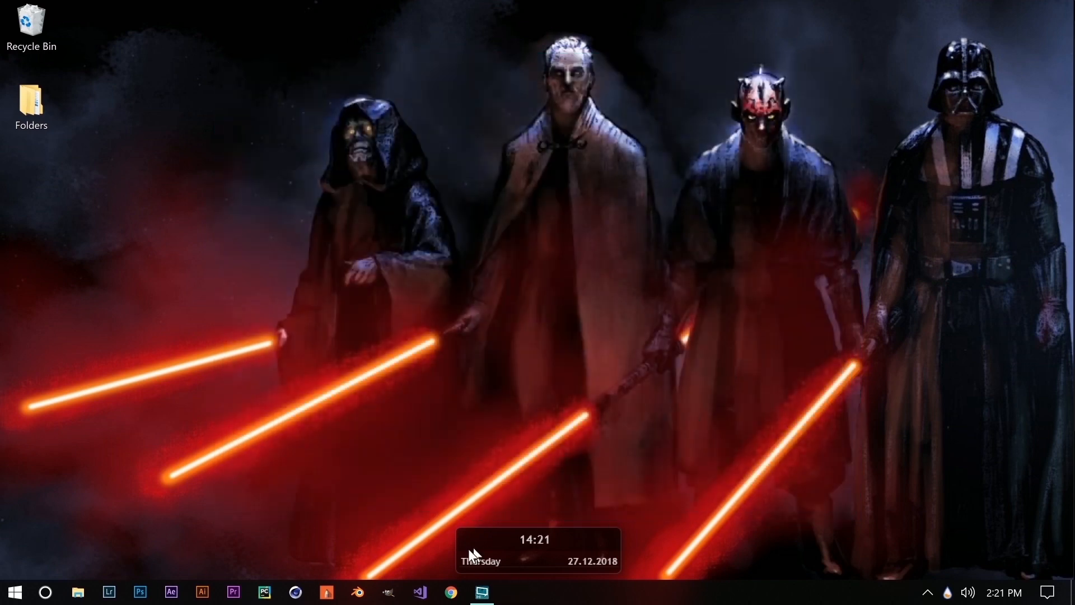
Search Google for 'pokemon transparent gif' using the autocomplete suggestion.
click(453, 595)
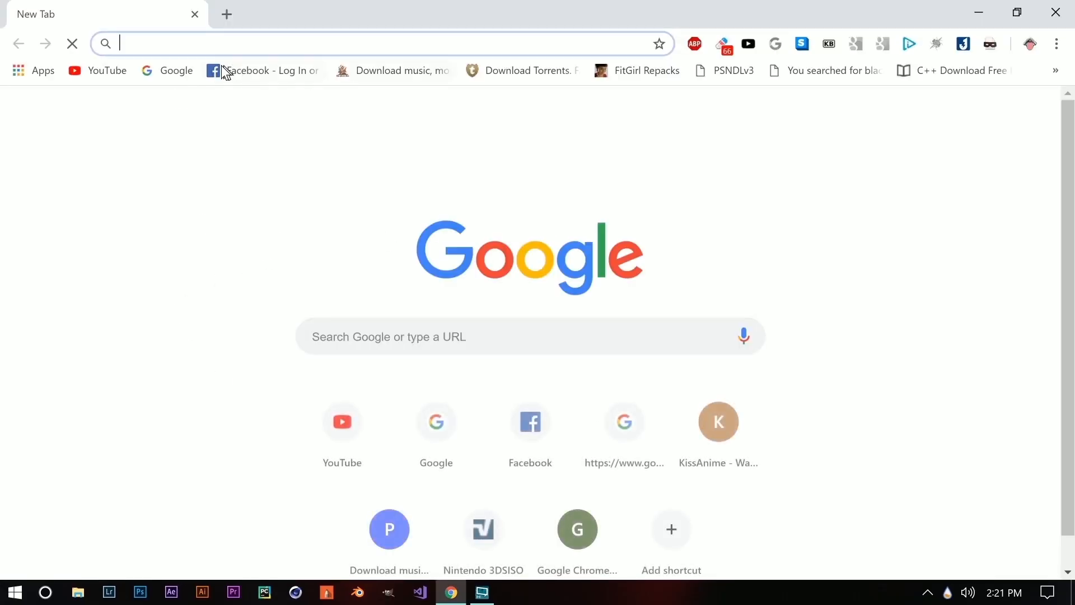
click(168, 70)
click(528, 377)
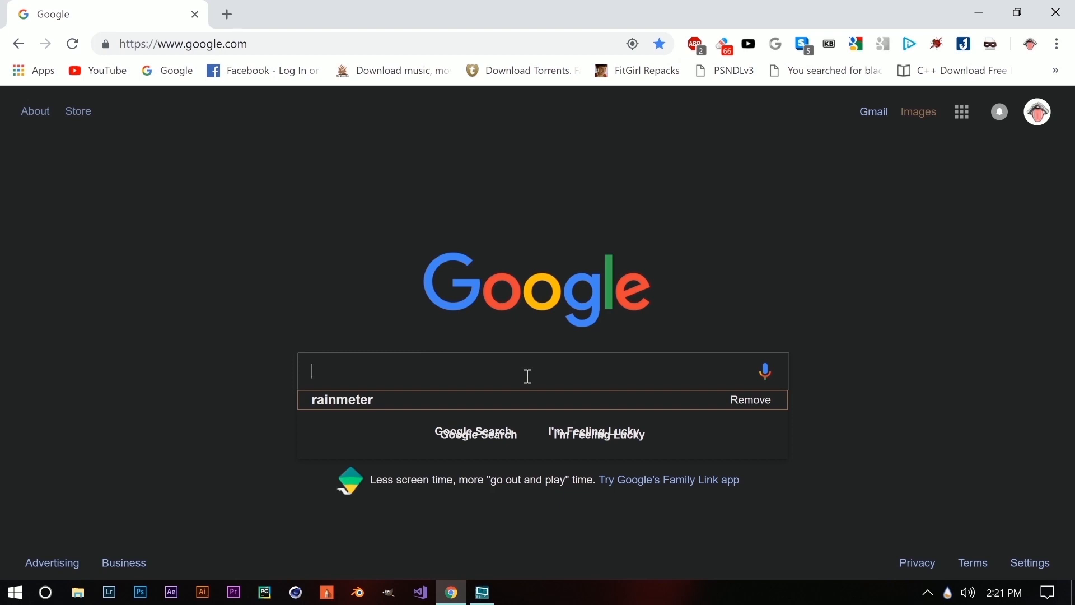
text(okemon )
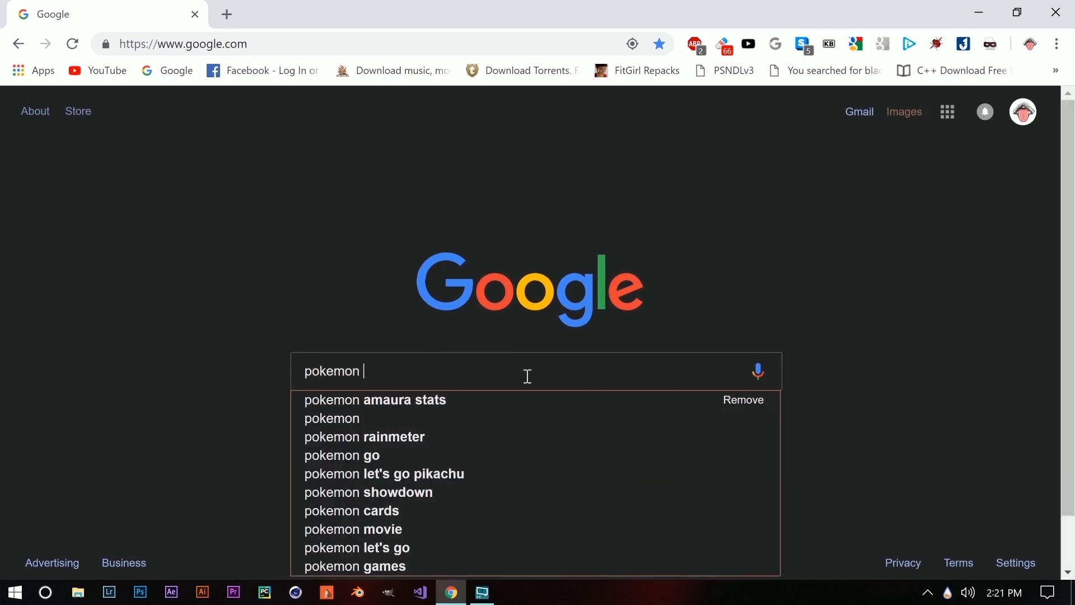
text(transparent)
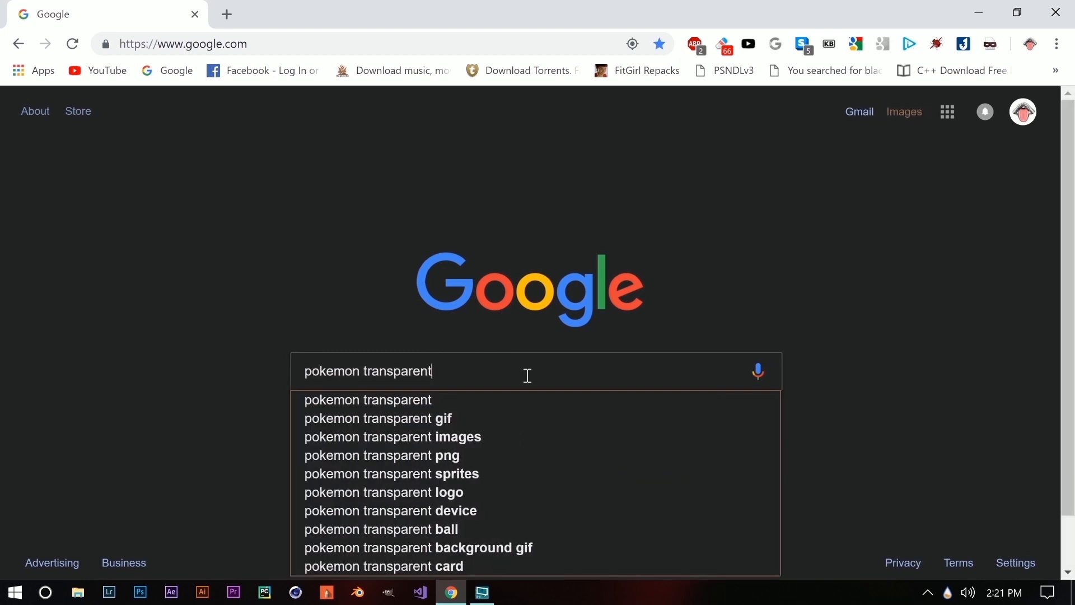
key(Down)
key(Down)
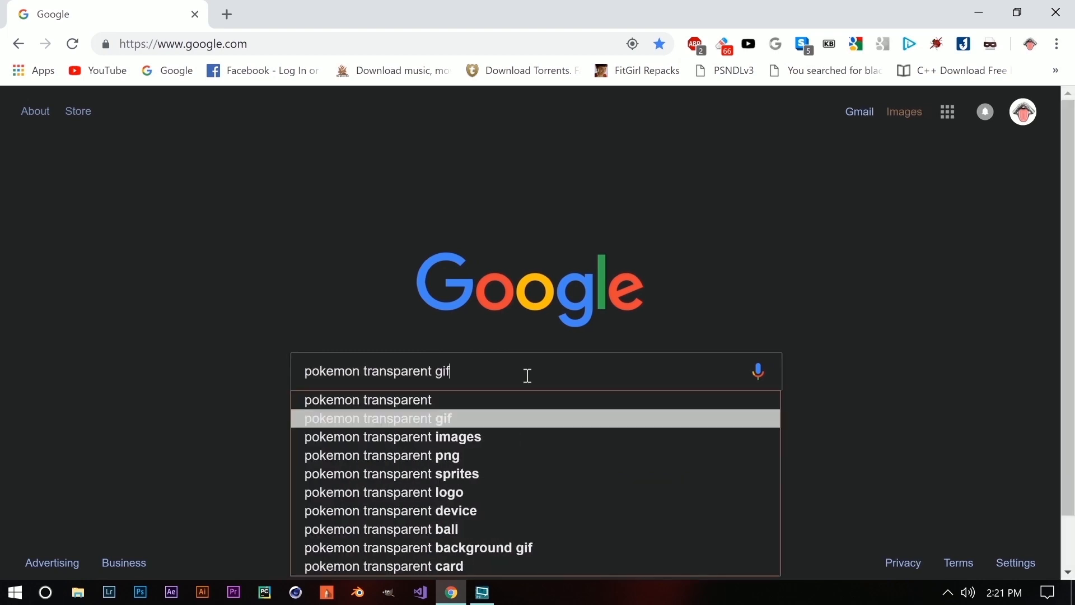
key(Return)
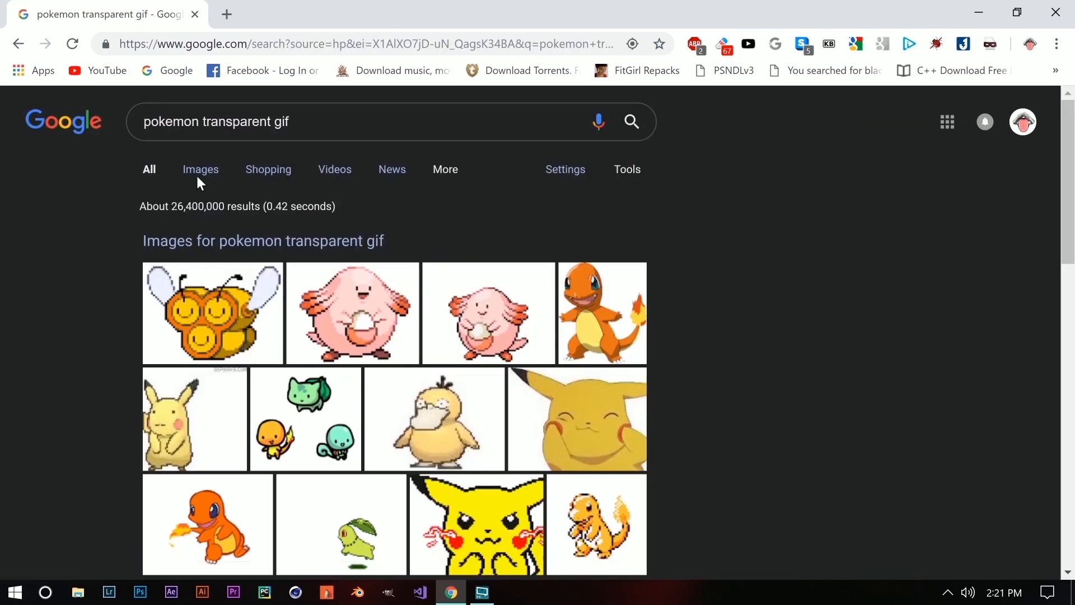
Save the Chansey GIF from image results to the Desktop as MediumVastGuanaco-small.gif, then close Chrome.
click(198, 172)
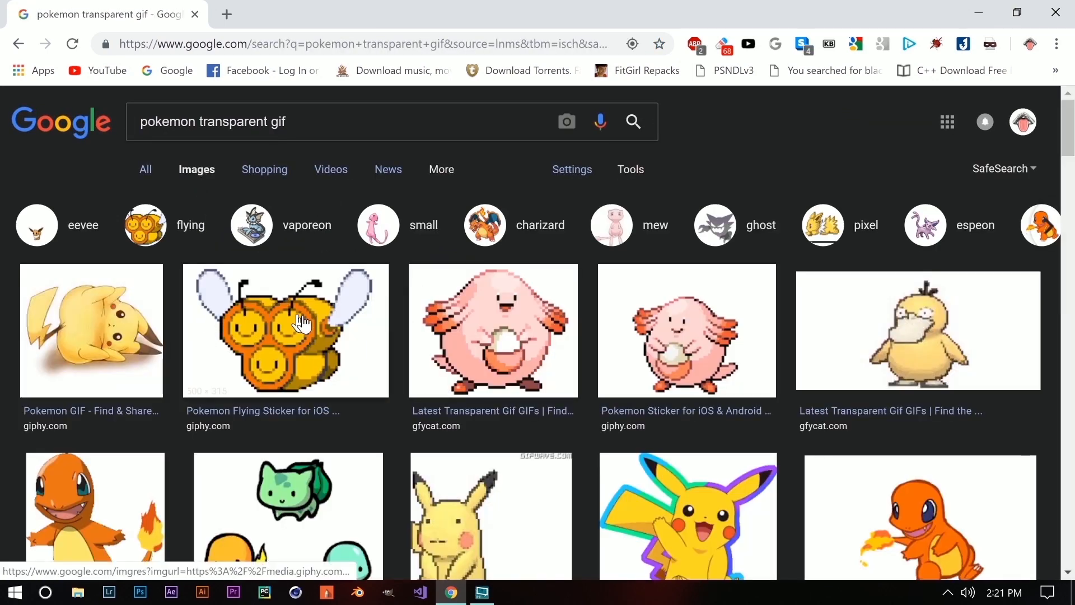
click(519, 352)
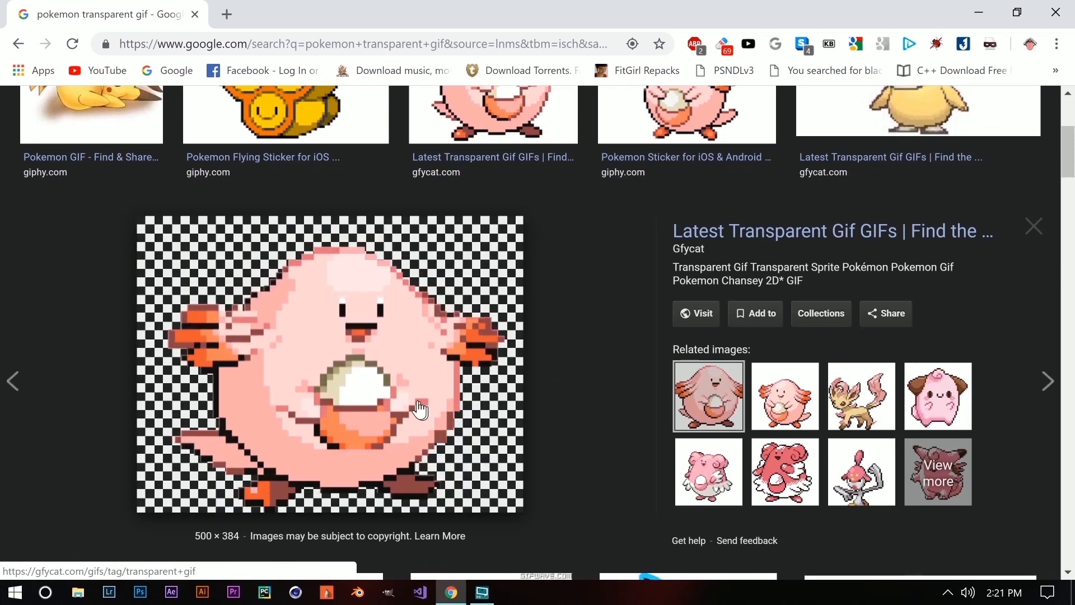
right_click(391, 383)
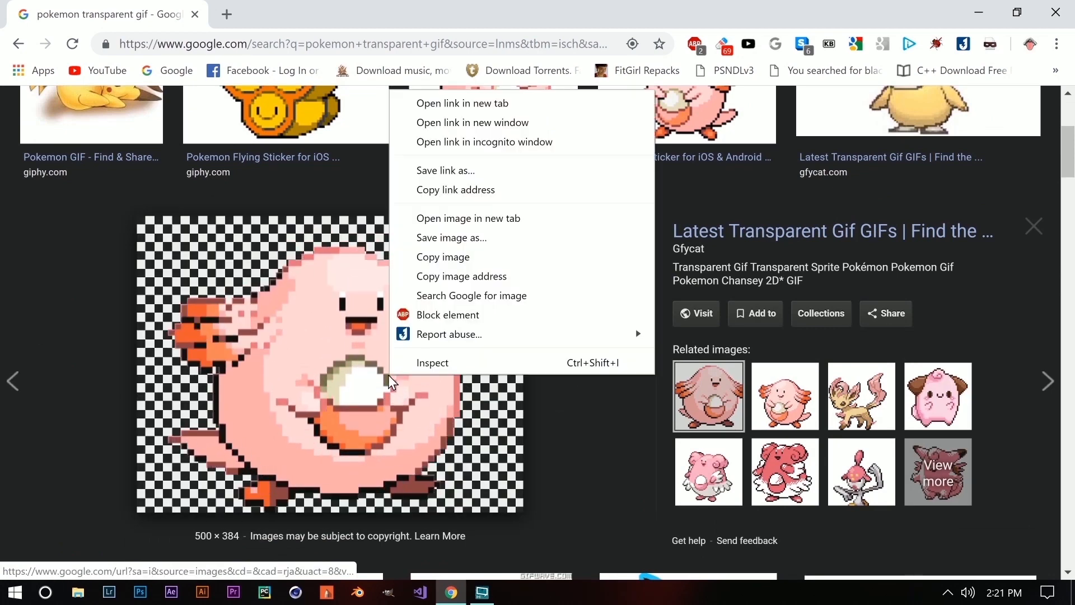
click(455, 238)
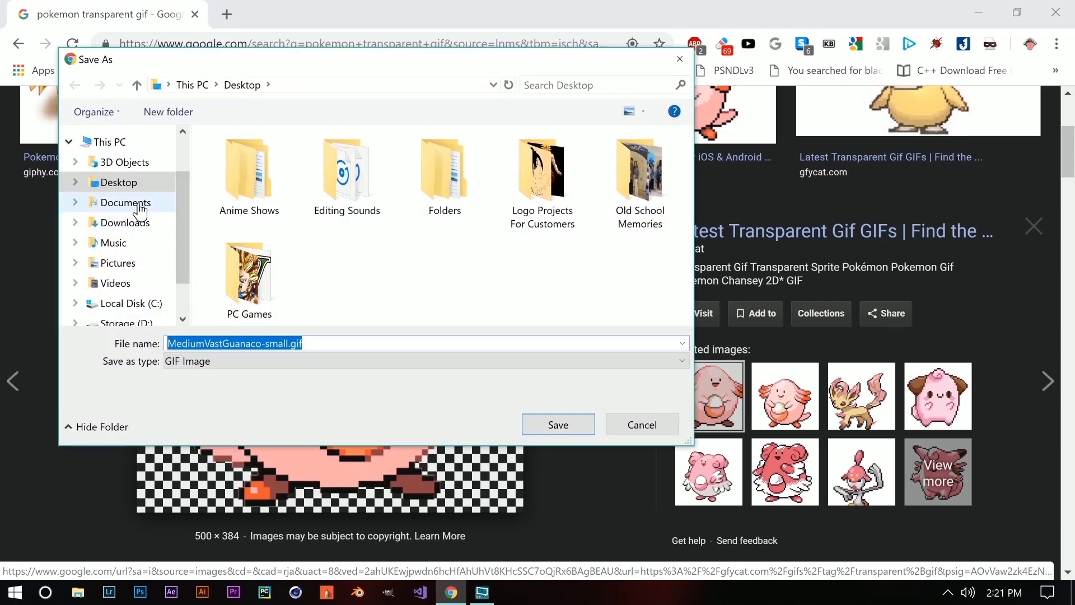
click(148, 186)
click(559, 425)
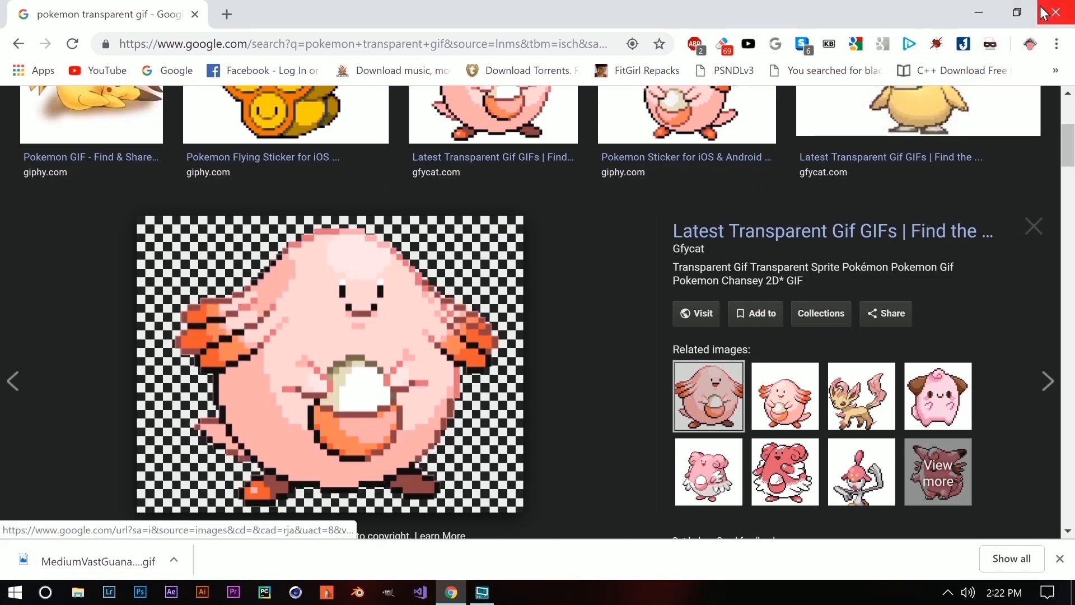
click(1063, 11)
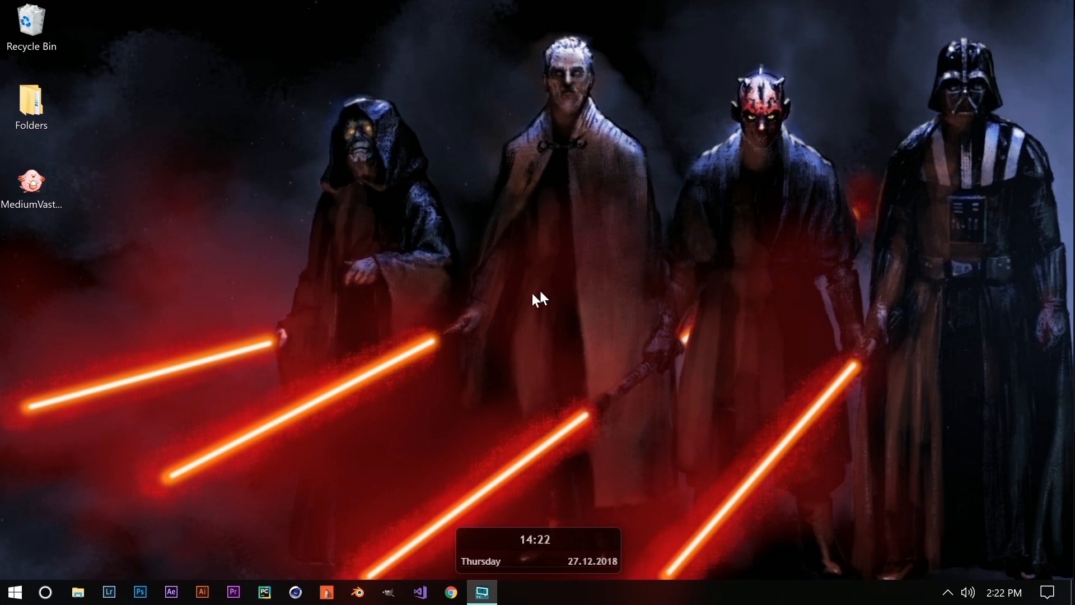
Launch GIMP and open MediumVastGuanaco-small.gif from the Desktop.
click(391, 597)
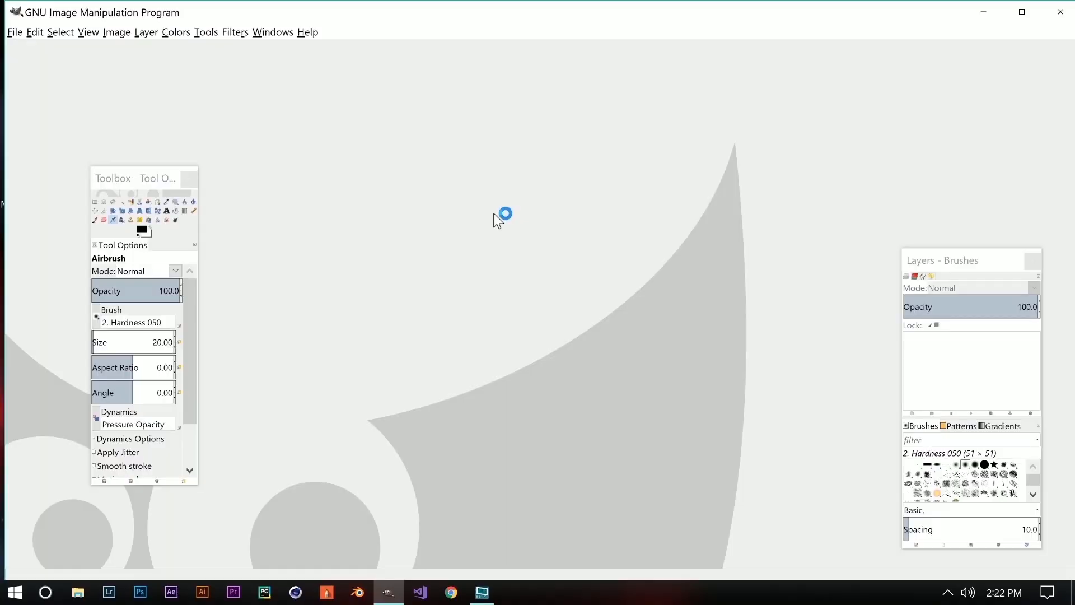
click(18, 32)
click(26, 80)
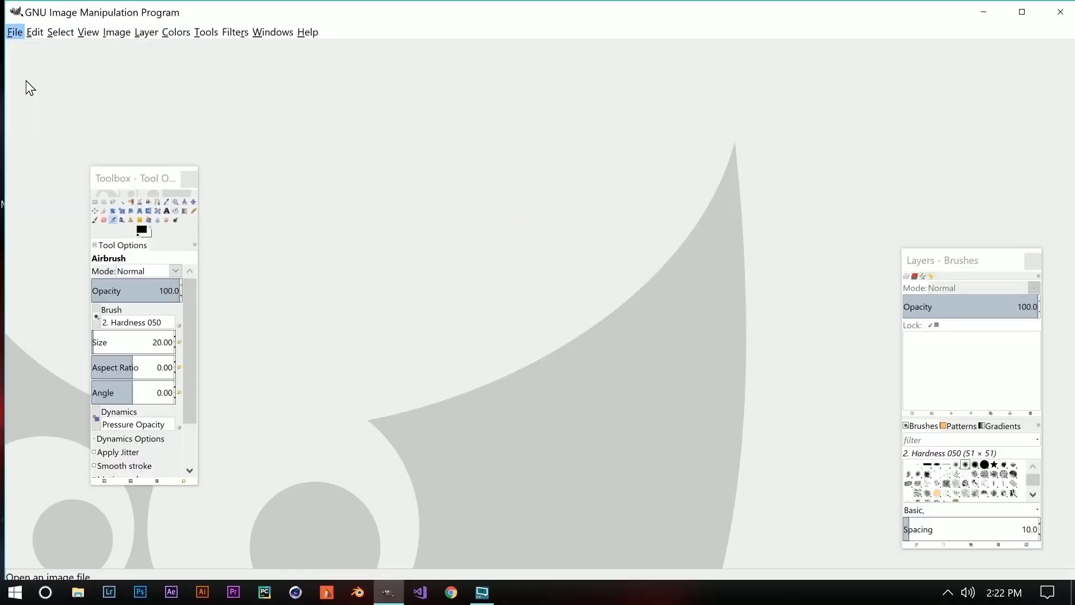
click(40, 120)
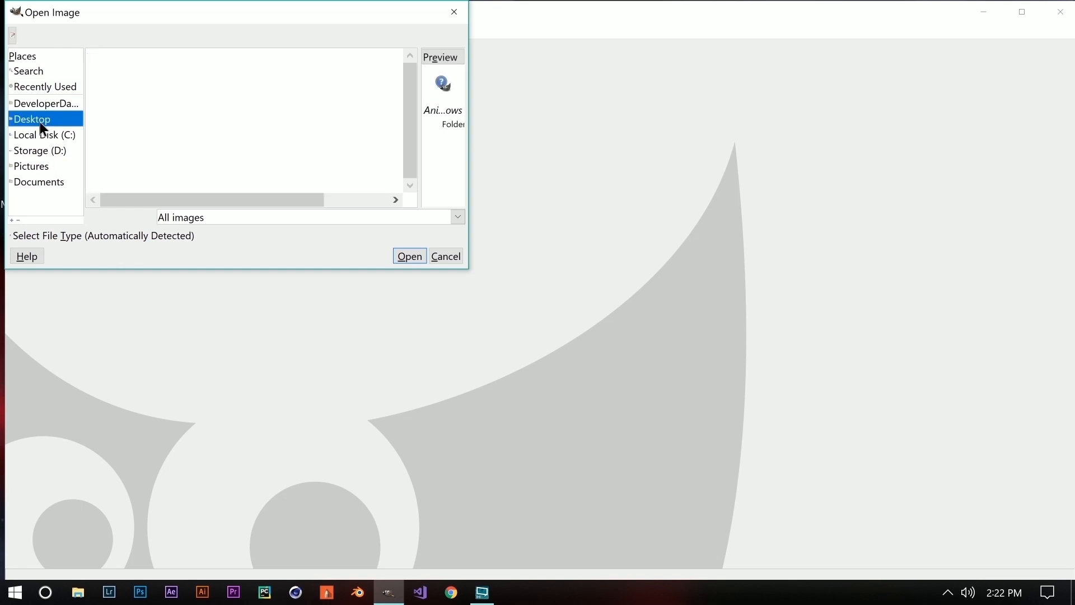
click(121, 168)
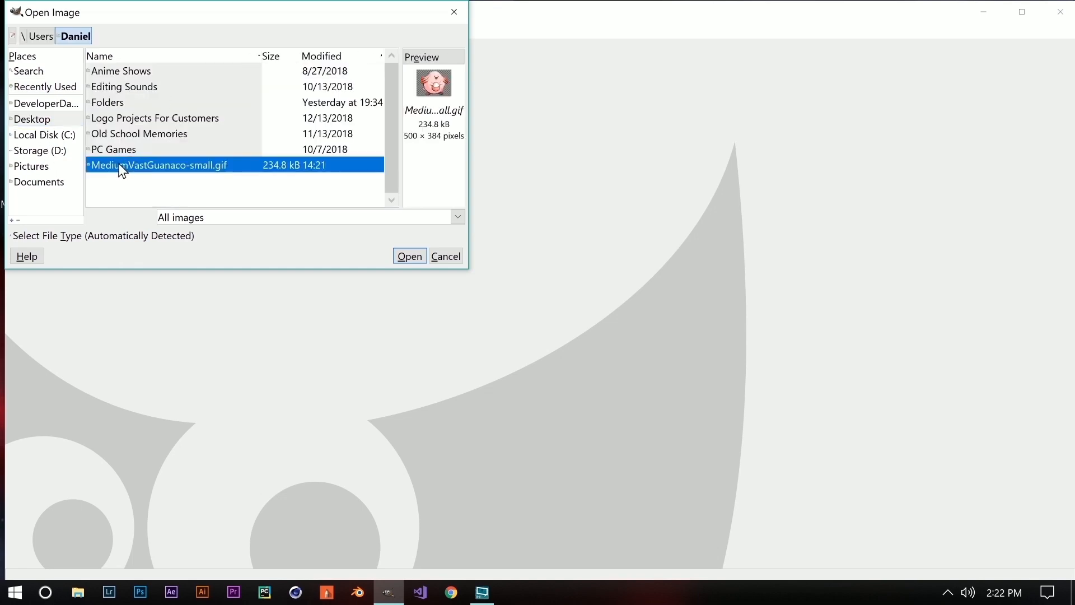
click(406, 255)
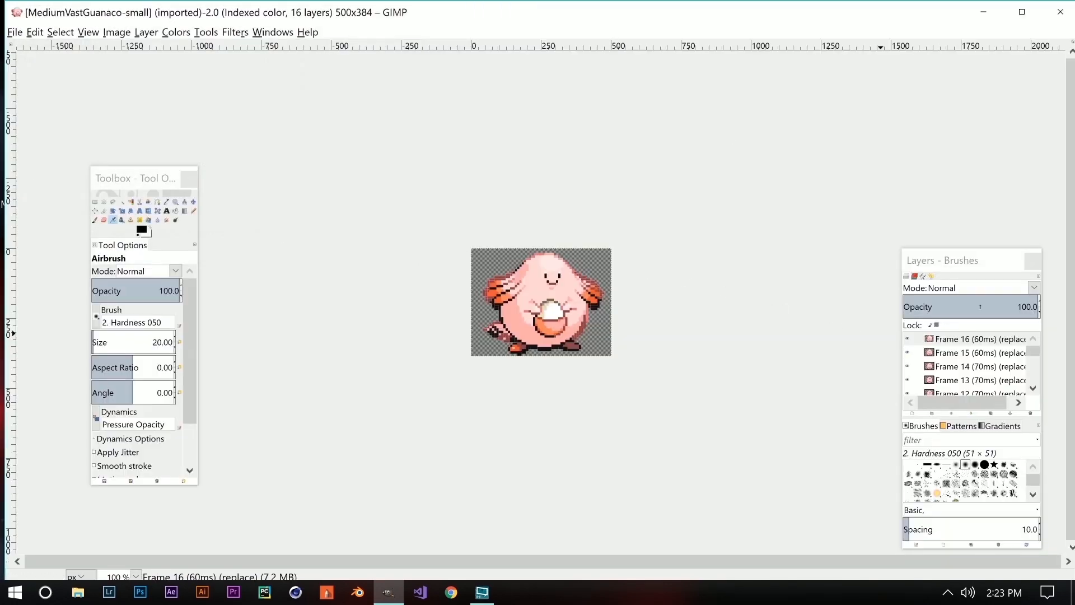
Reposition the Layers dock and start File > Export Layers as PNG.
drag(993, 261, 944, 196)
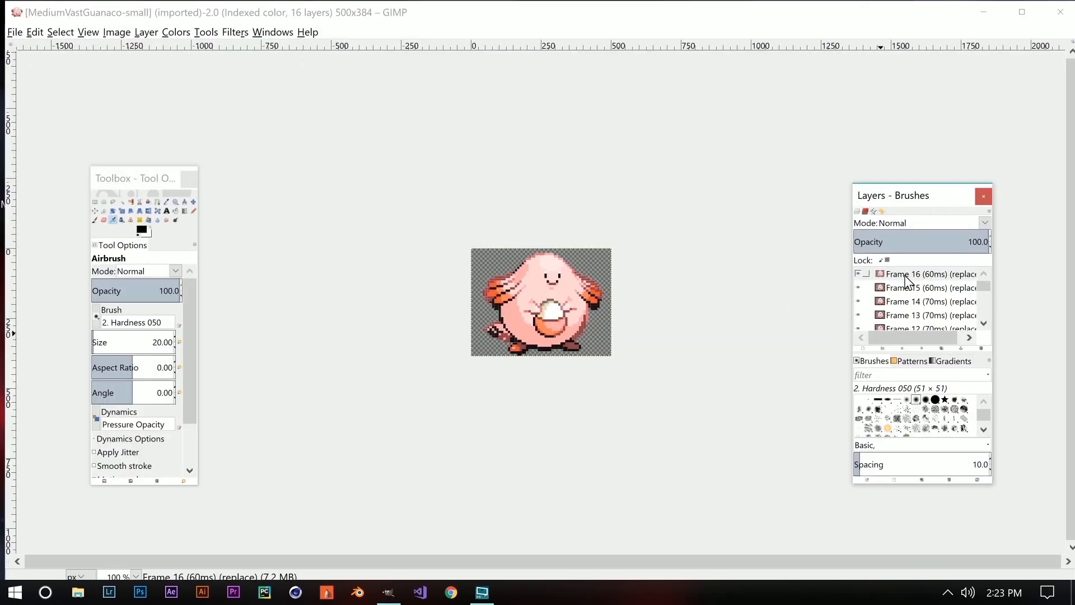
scroll(911, 297, down, 6)
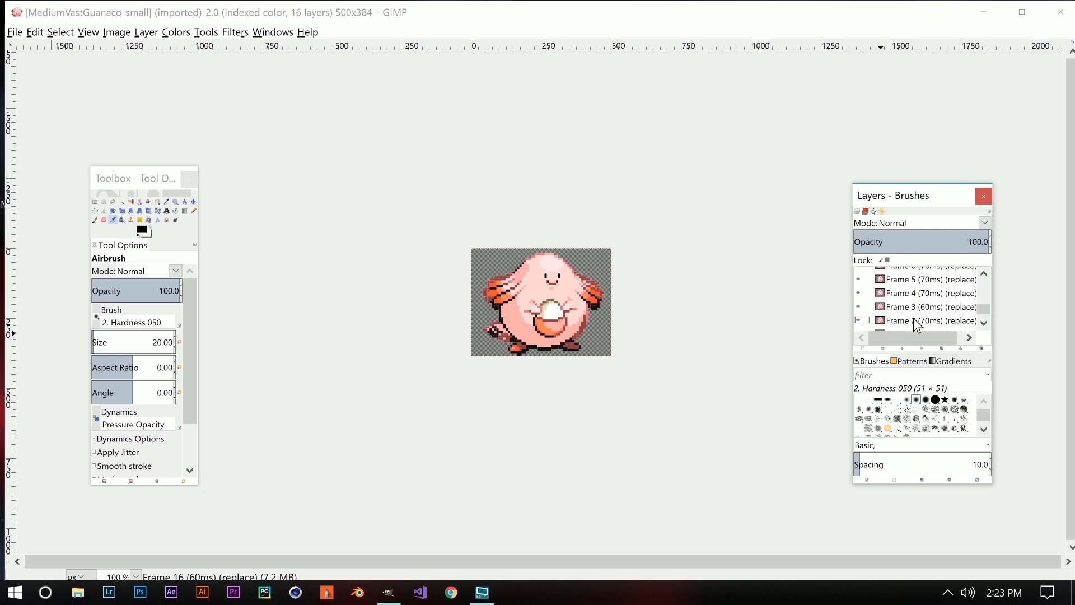
scroll(917, 325, up, 6)
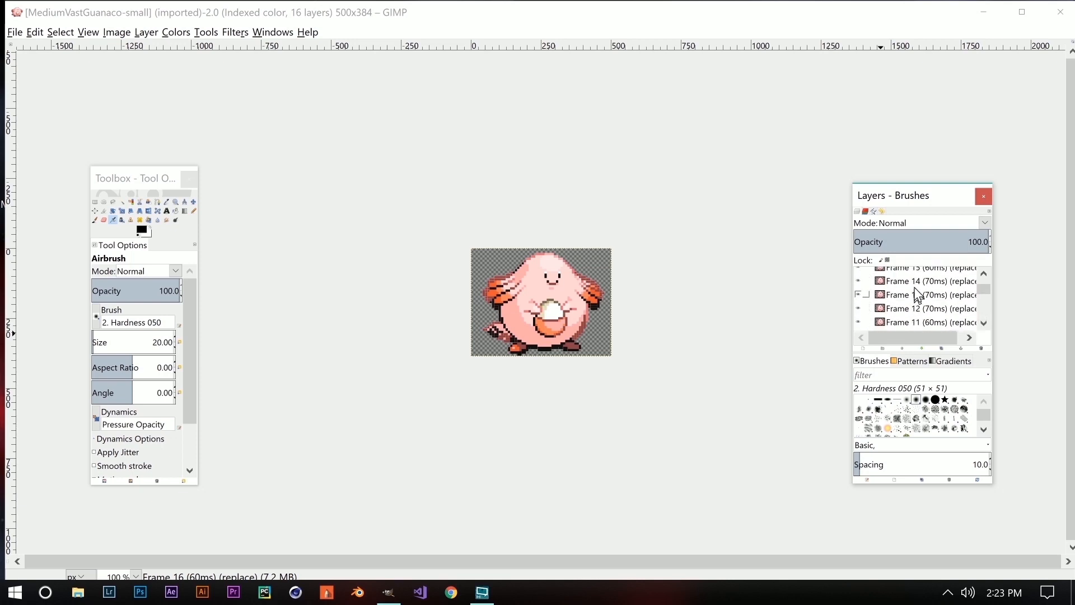
scroll(919, 282, down, 4)
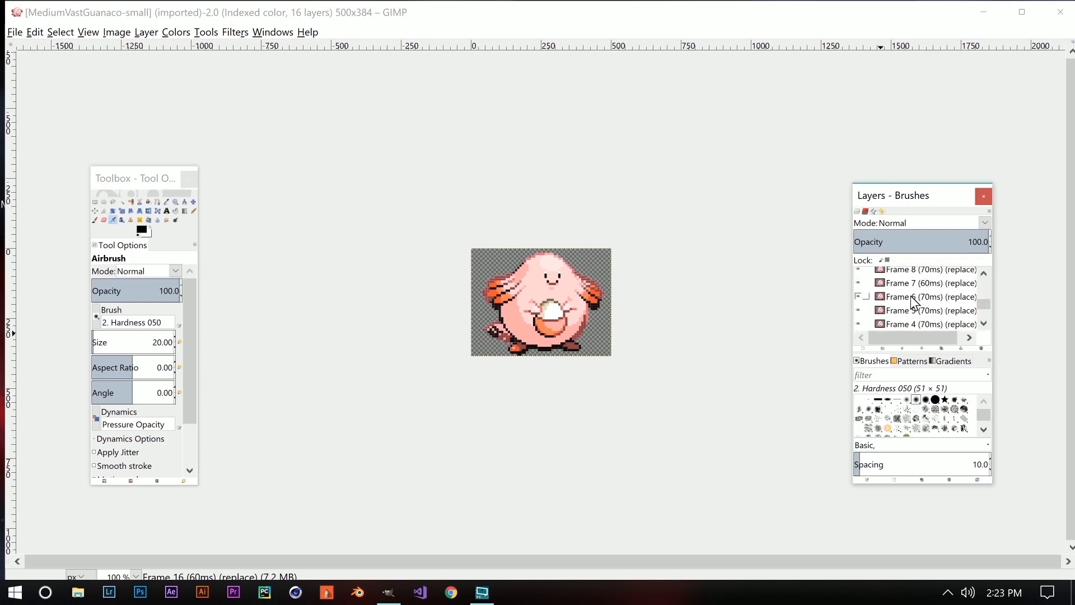
click(14, 32)
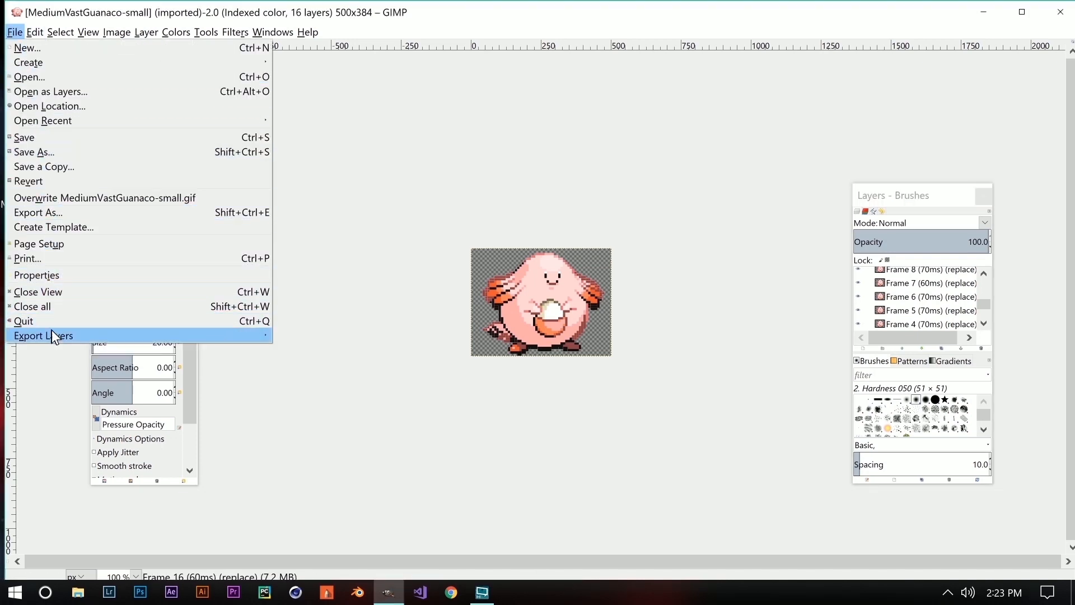
mouse_move(54, 340)
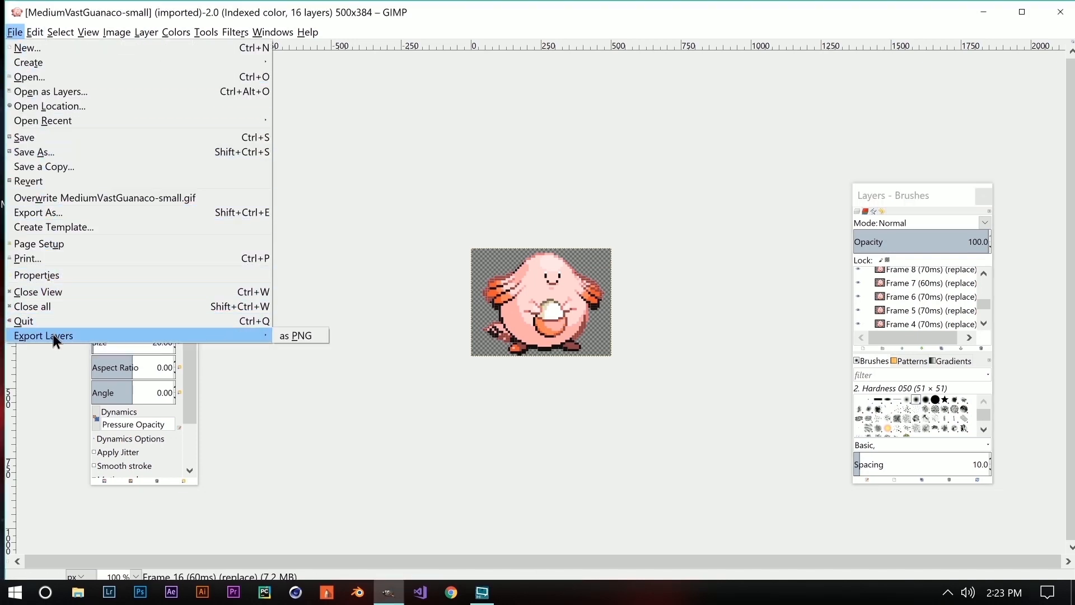
click(293, 336)
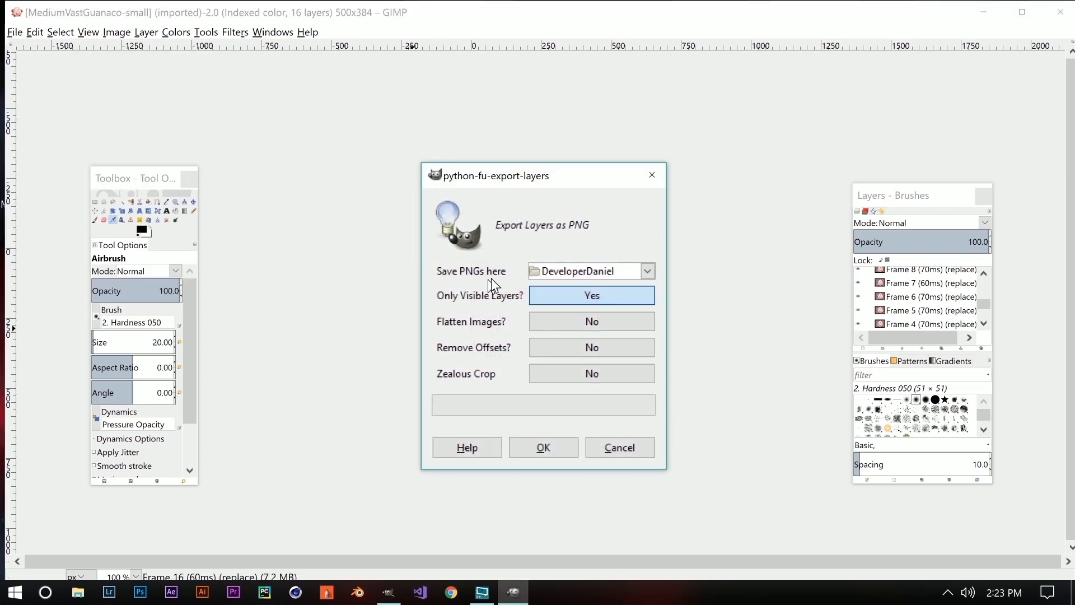
Choose Other... in the Save PNGs here dropdown and browse to the Desktop.
click(641, 271)
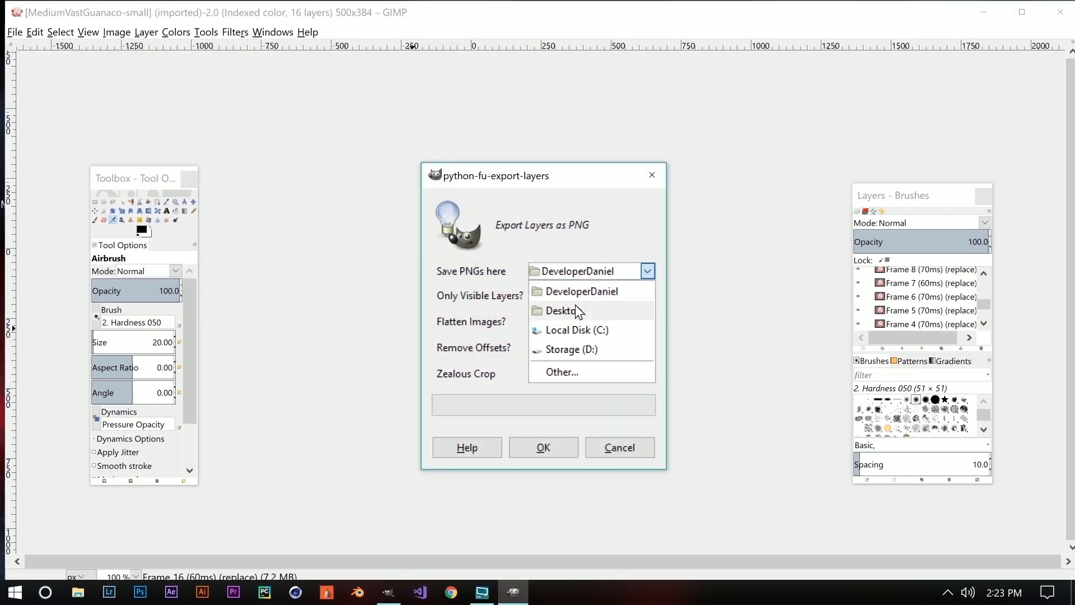
click(575, 304)
click(644, 277)
click(565, 373)
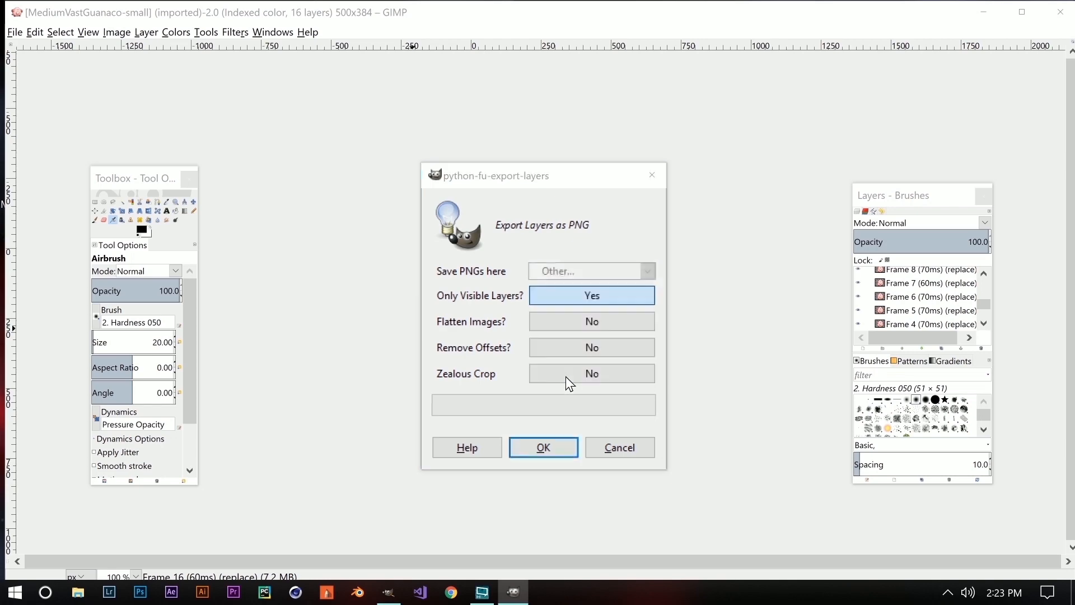
click(74, 157)
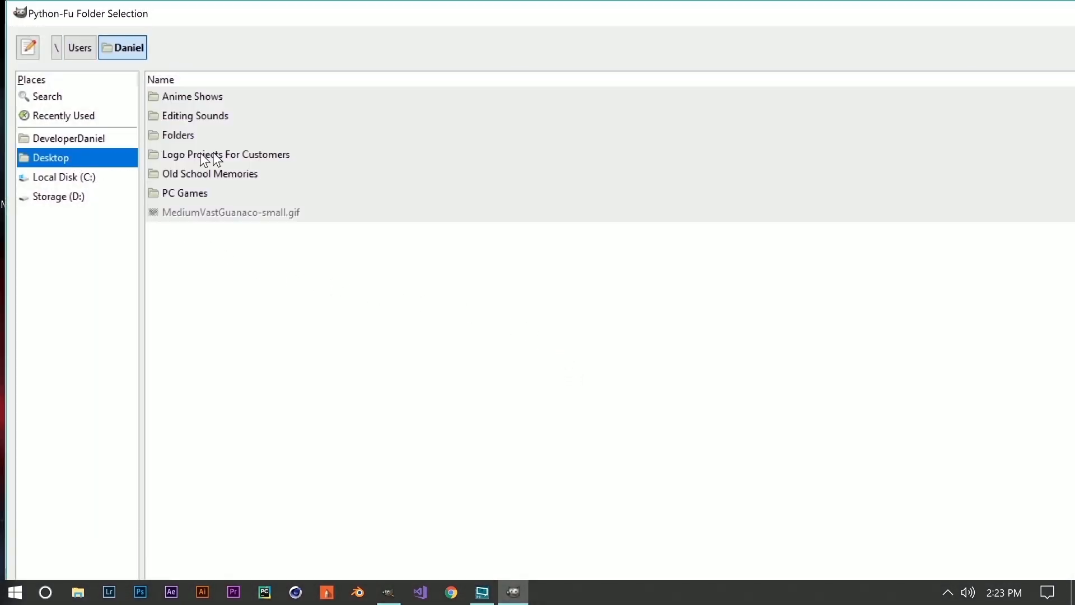
Create a folder named Chansey on the Desktop and select it as the export folder.
click(243, 242)
right_click(243, 241)
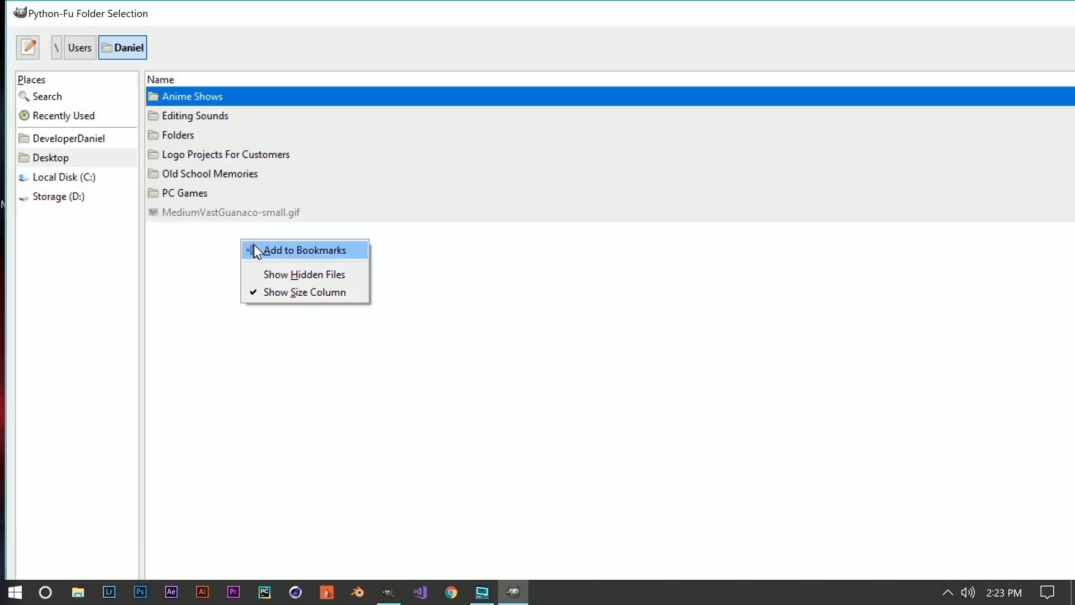
click(203, 271)
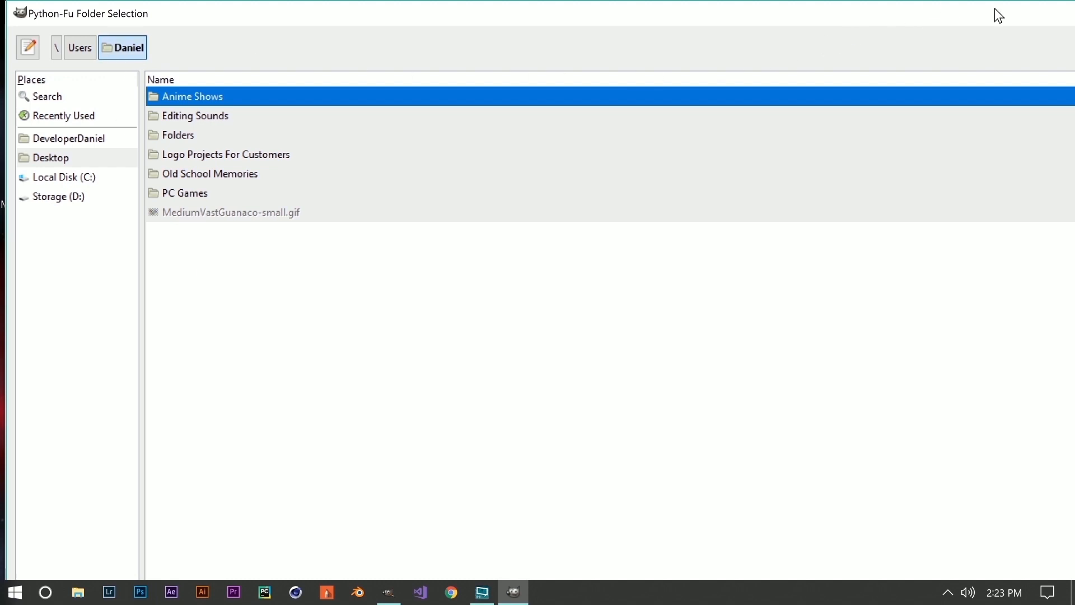
click(1074, 47)
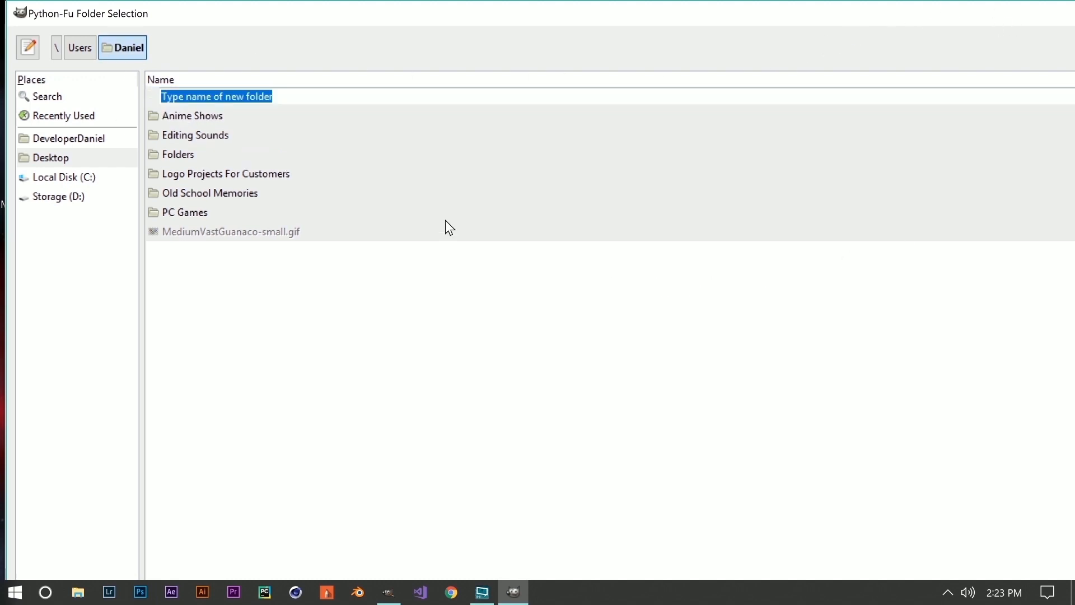
text(Chansey)
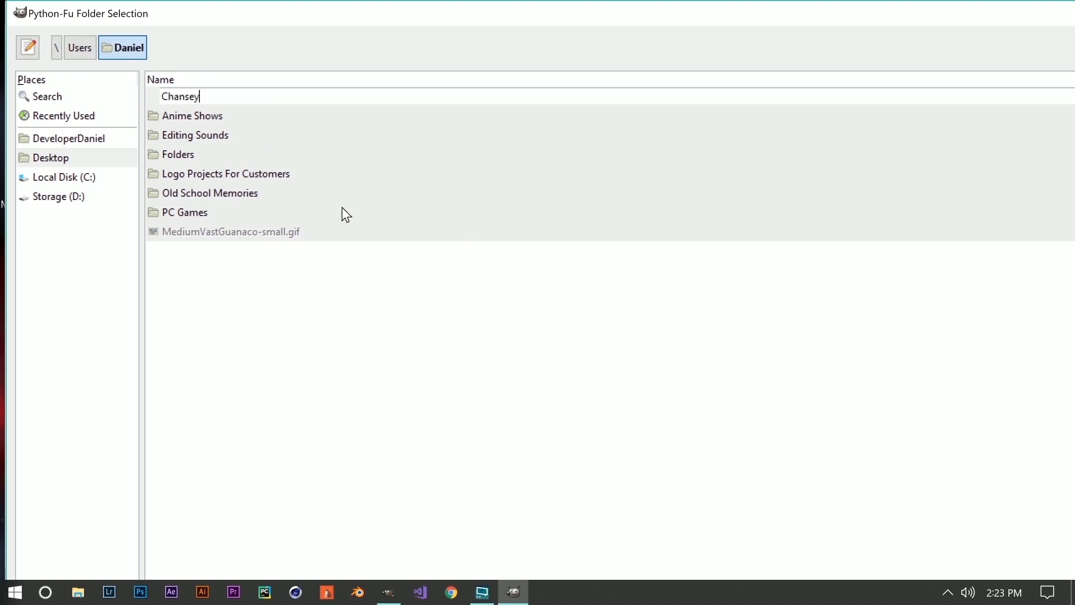
key(Return)
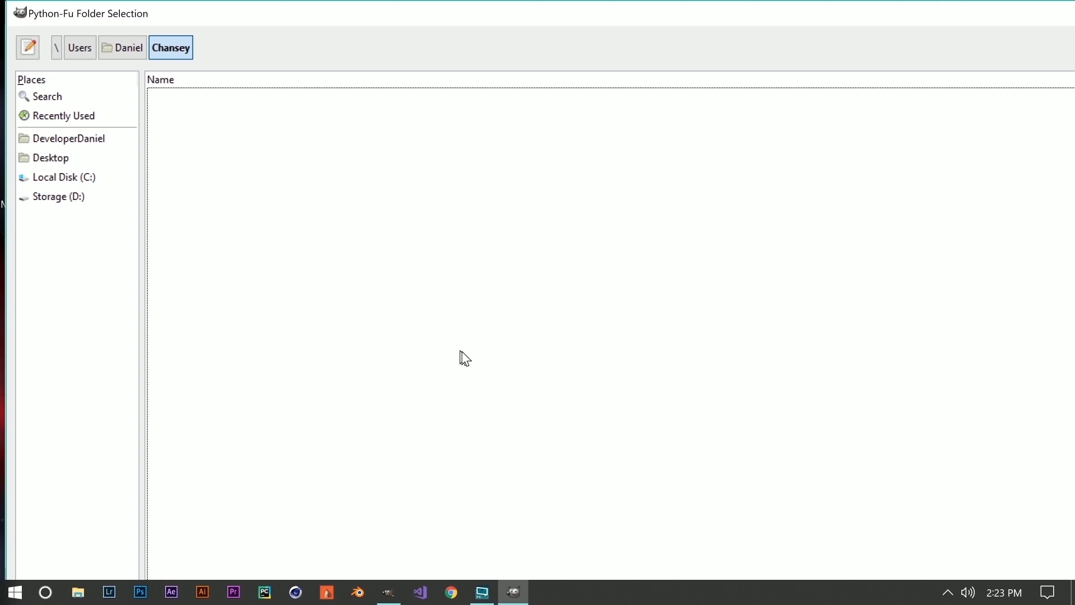
drag(1074, 15, 803, 74)
click(855, 528)
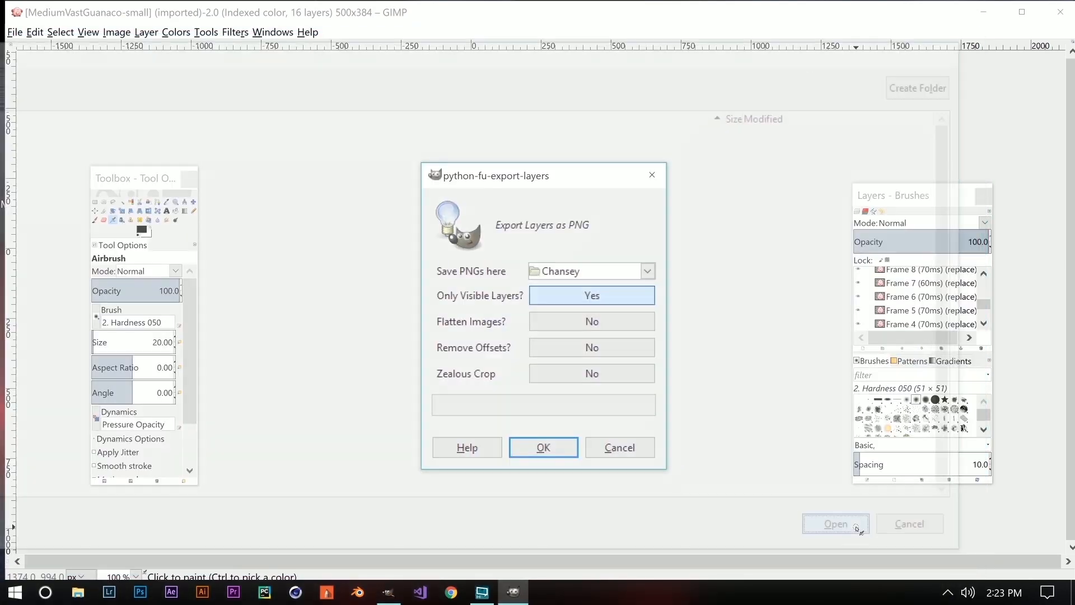
Run the PNG export into Chansey, then close the image and minimise GIMP.
click(543, 453)
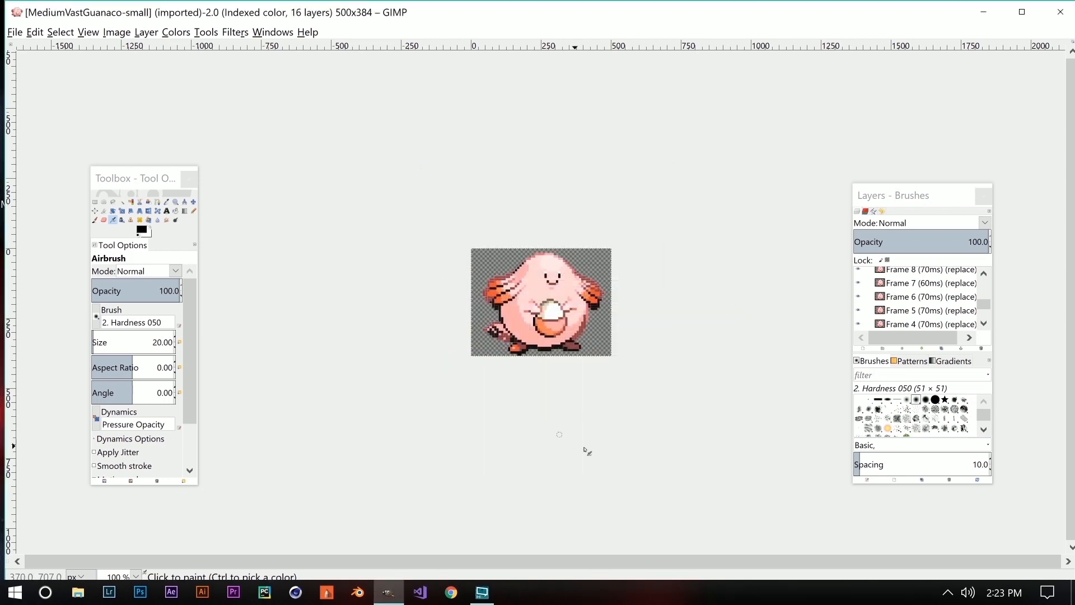
click(1060, 12)
click(994, 8)
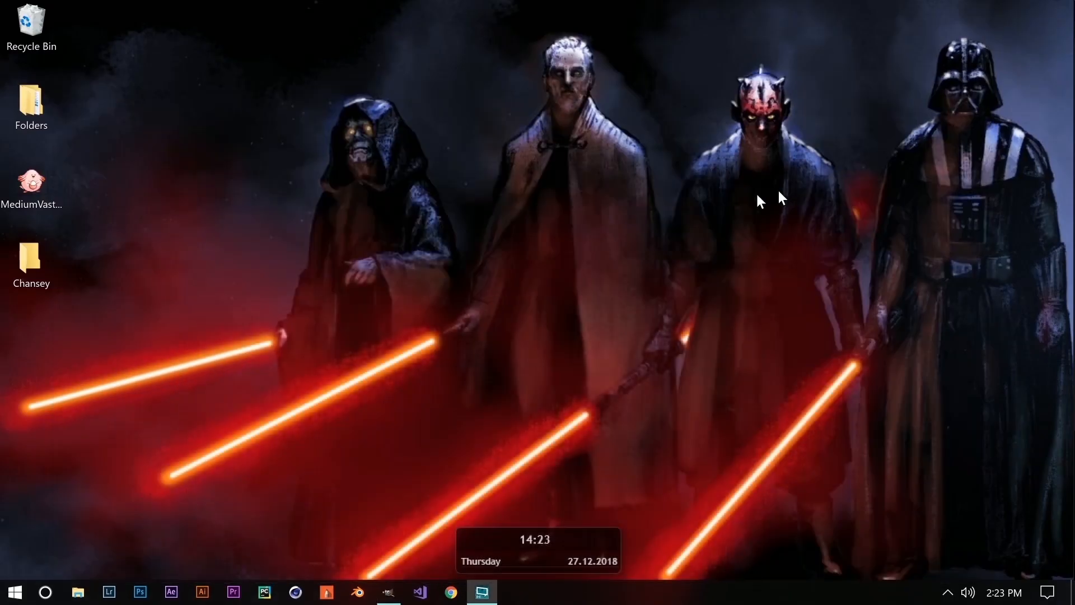
Open the Chansey folder, browse its 16 PNG frames, and preview the Background frame in Photos.
double_click(30, 261)
scroll(557, 250, down, 5)
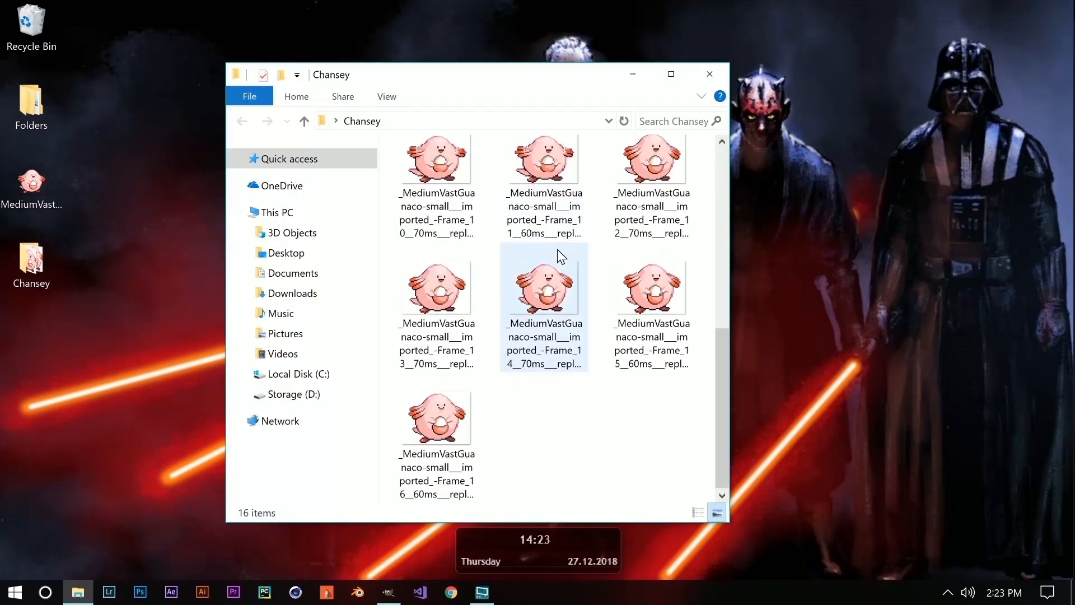
scroll(559, 374, up, 5)
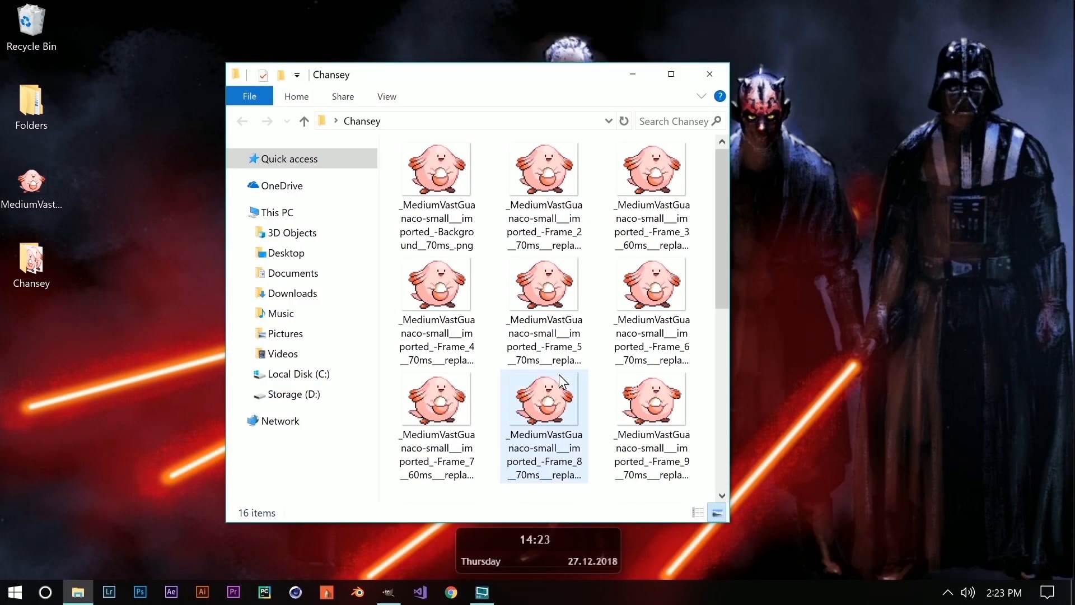
scroll(559, 372, down, 5)
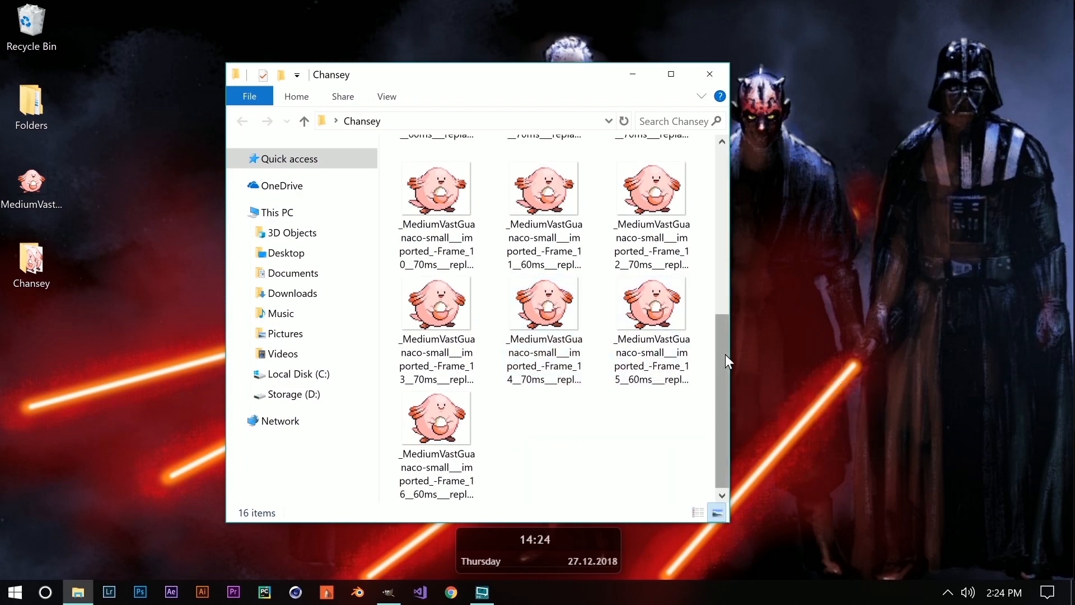
drag(724, 354, 658, 174)
click(454, 167)
double_click(453, 167)
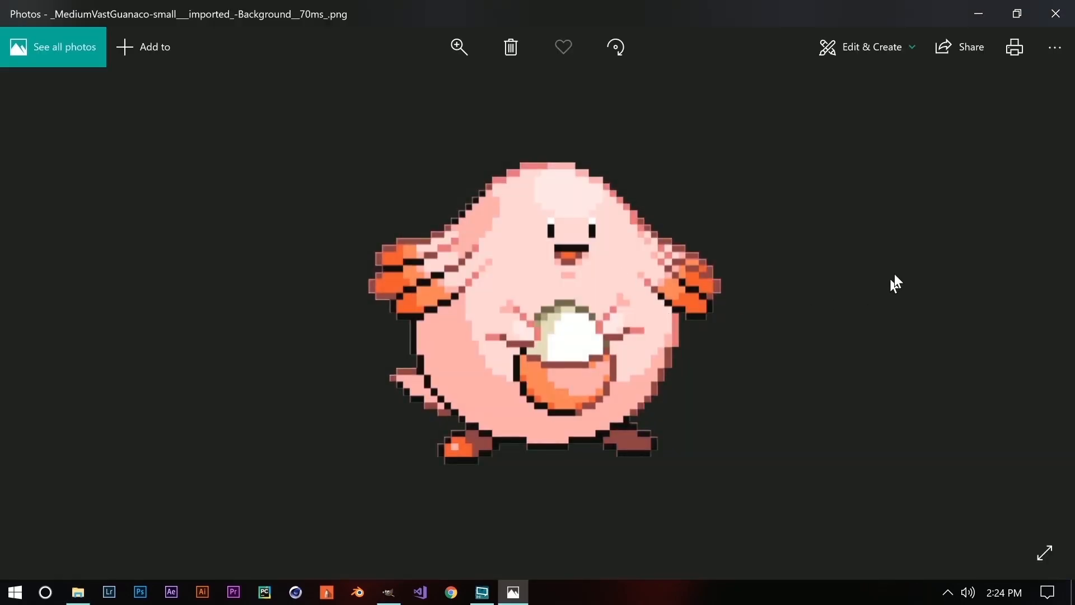
click(1045, 22)
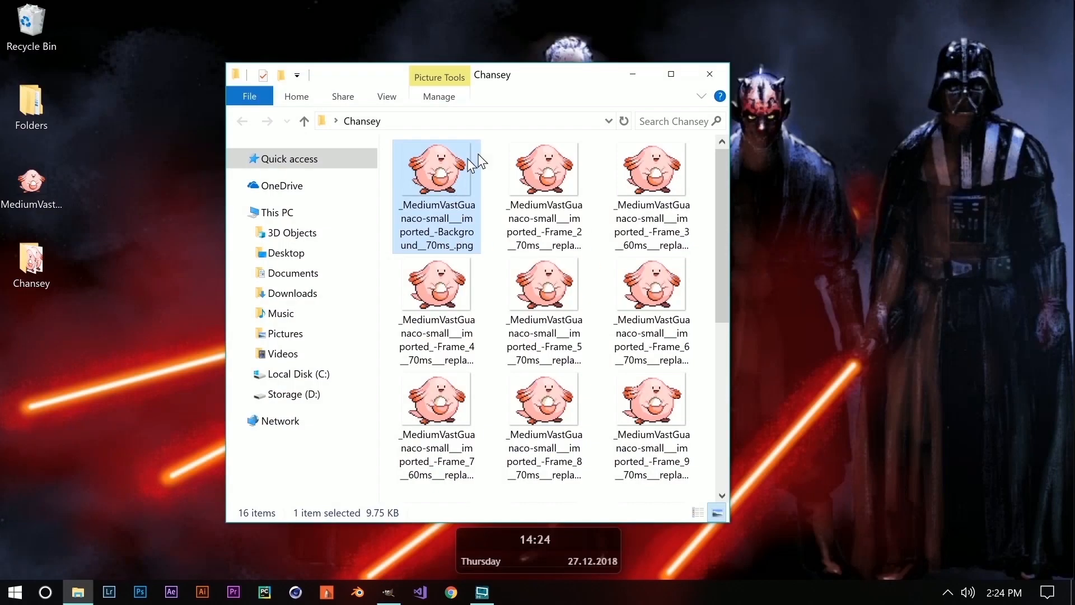
drag(717, 201, 698, 191)
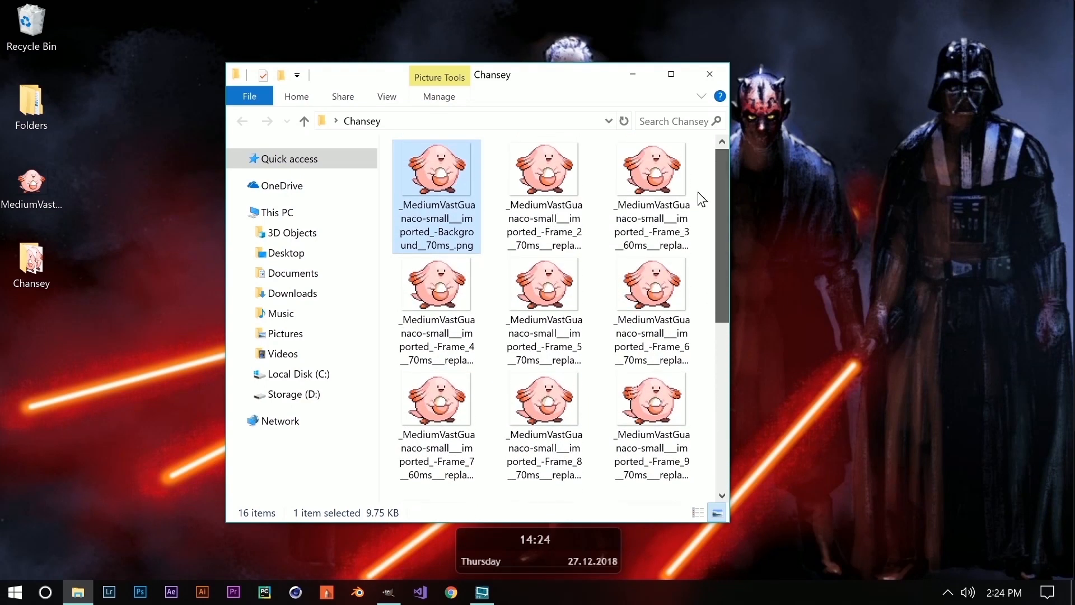
Rename the Background image to 0.png.
right_click(446, 201)
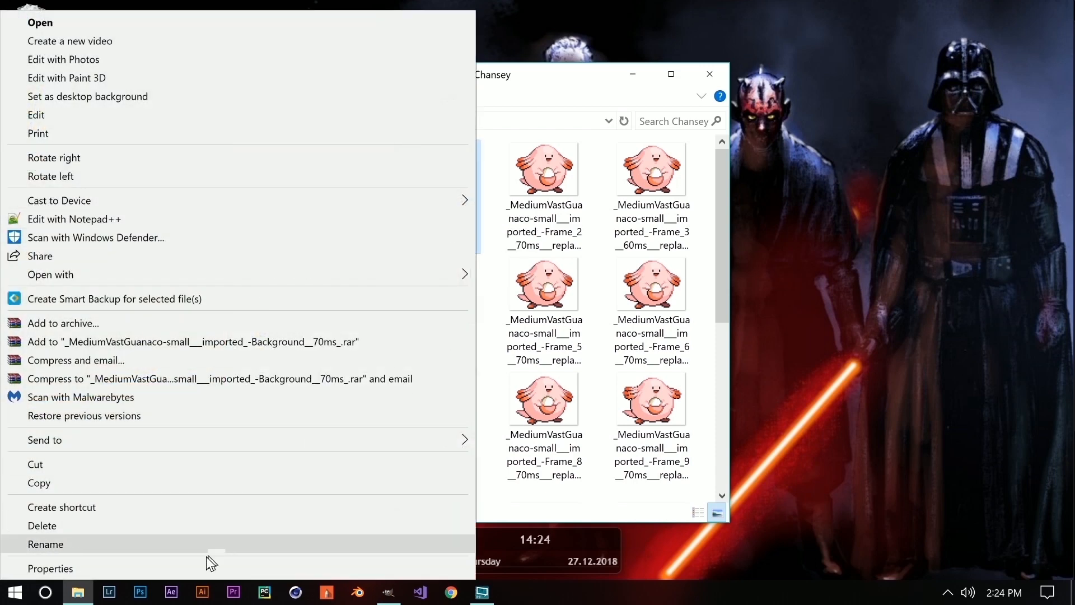
click(190, 549)
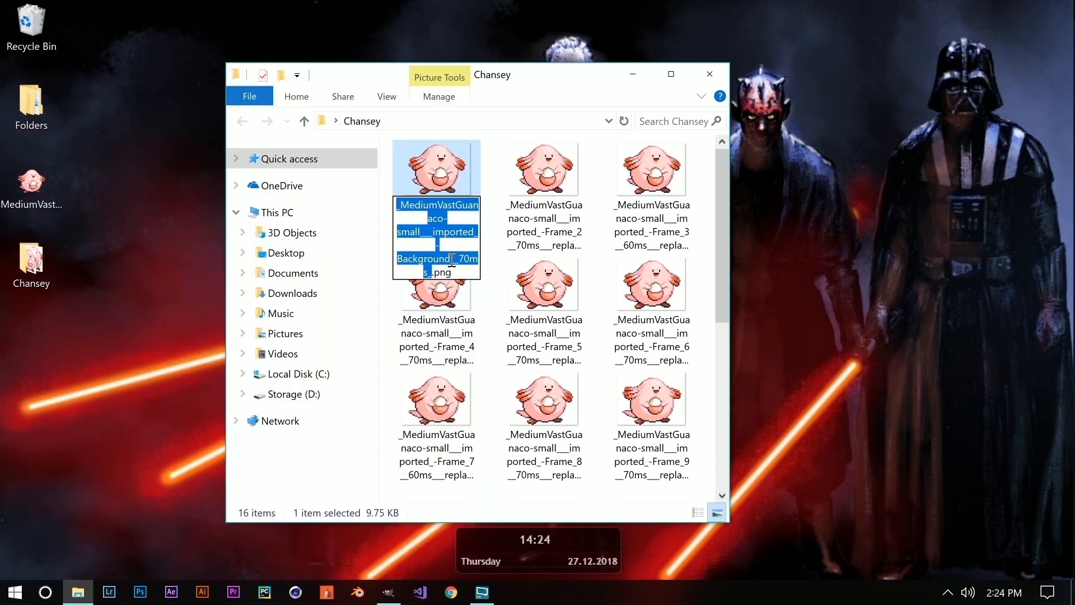
click(461, 216)
right_click(452, 180)
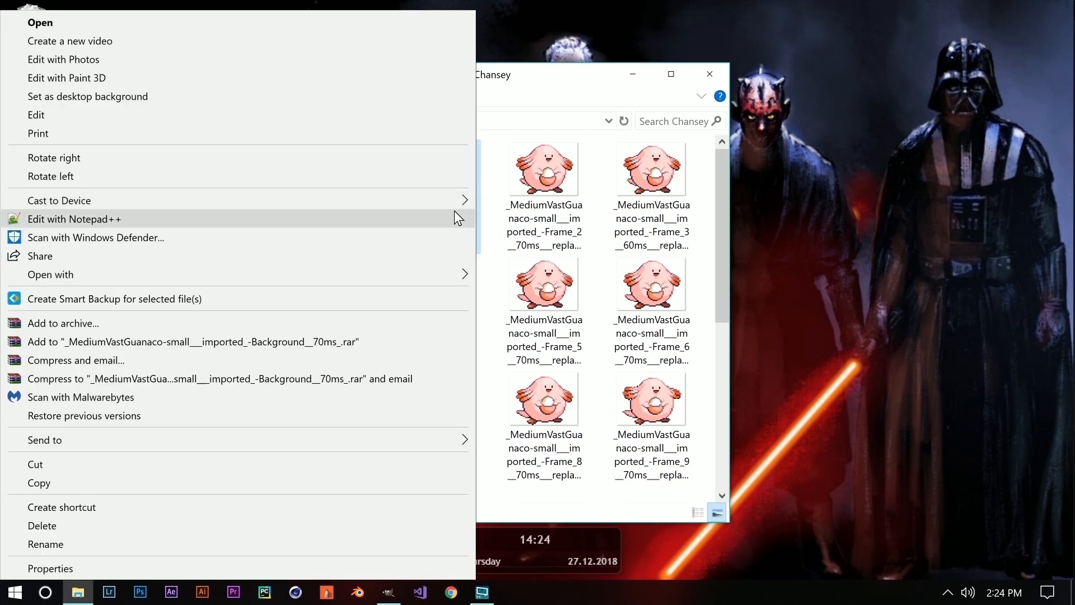
click(130, 542)
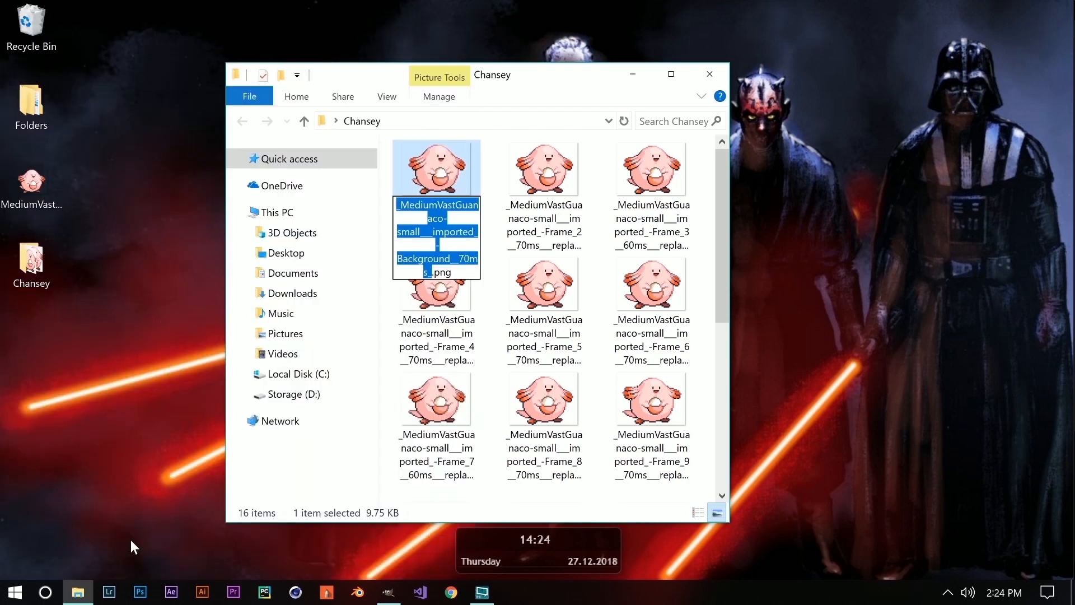
text(0)
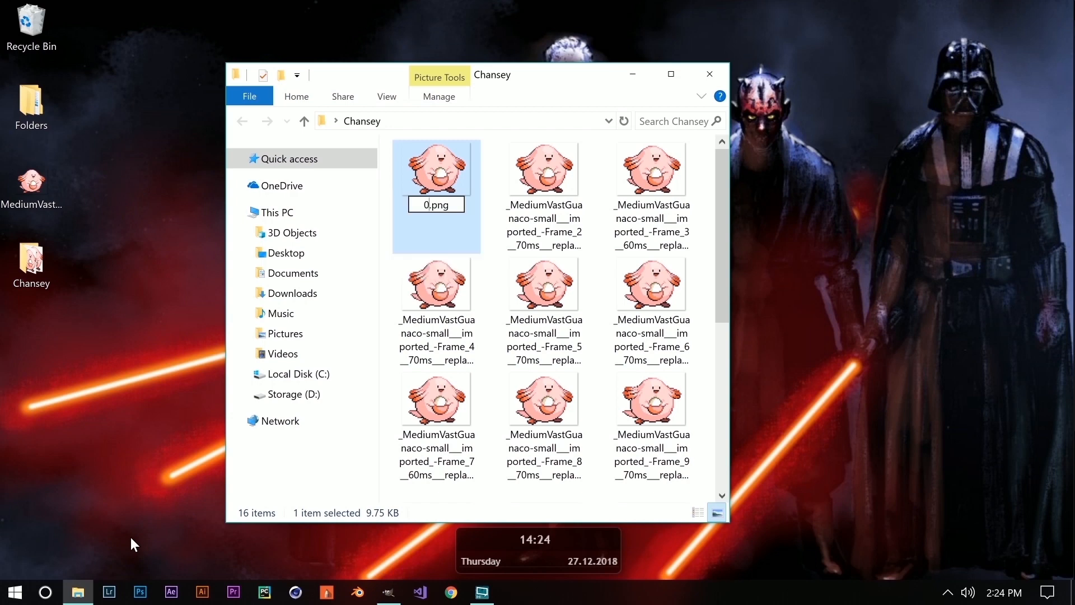
key(Return)
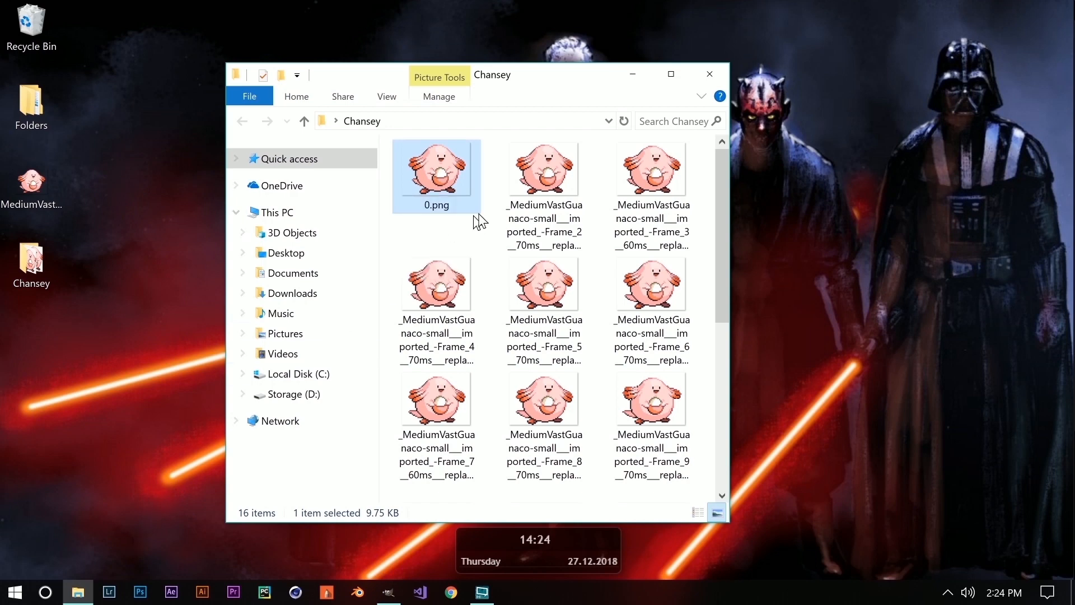
Rename Frame_2 to 1 and Frame_3 to 2.
right_click(533, 187)
click(238, 543)
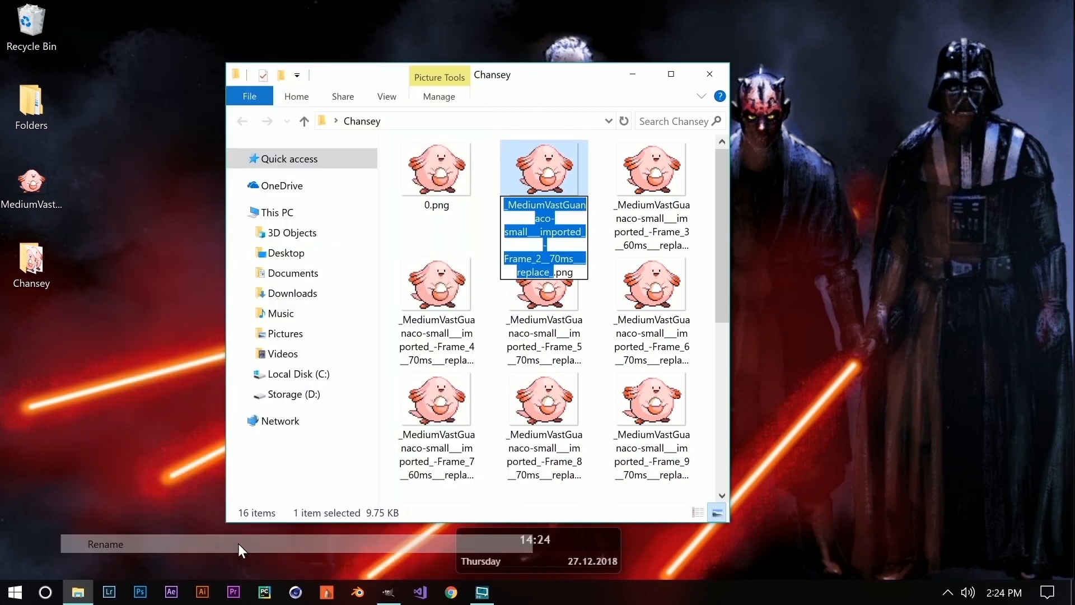
text(1)
right_click(637, 213)
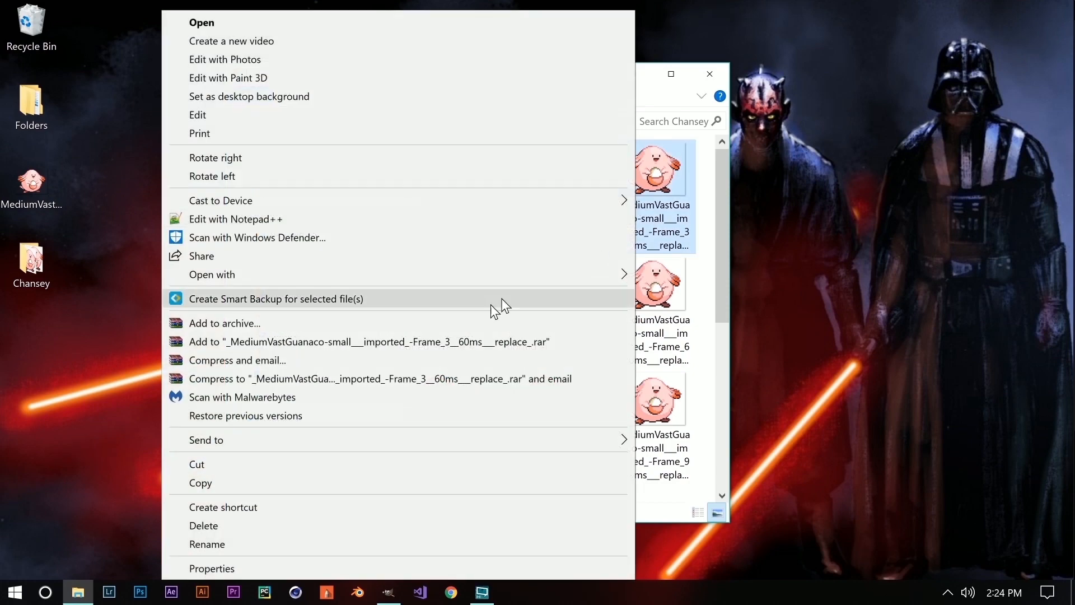
click(257, 543)
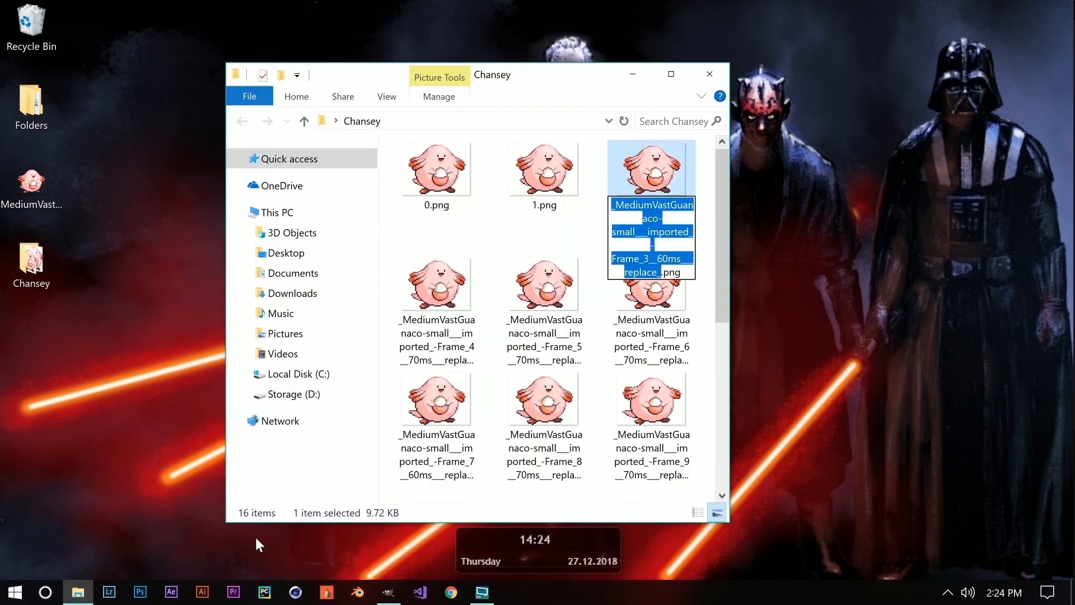
text(2)
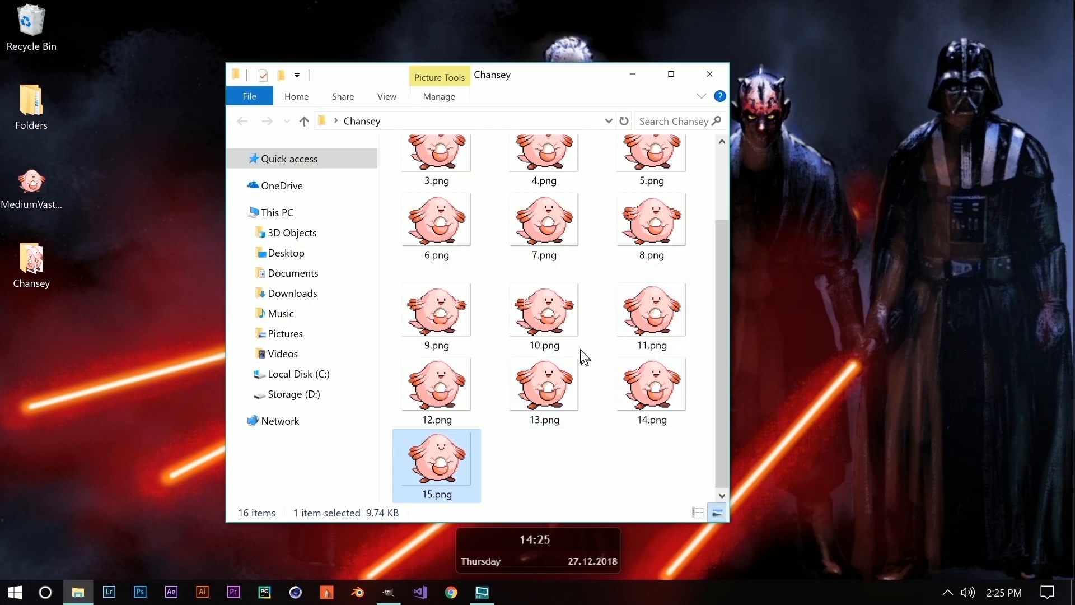
Check the frames run 0.png to 15.png, then bring up the folder's New menu.
scroll(493, 280, up, 2)
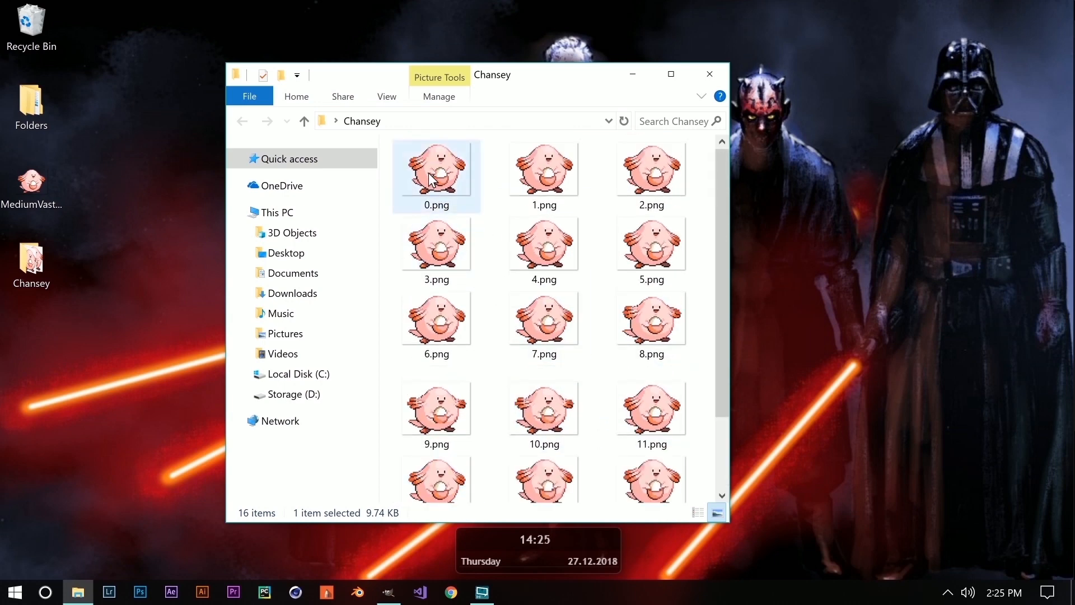
scroll(448, 179, down, 2)
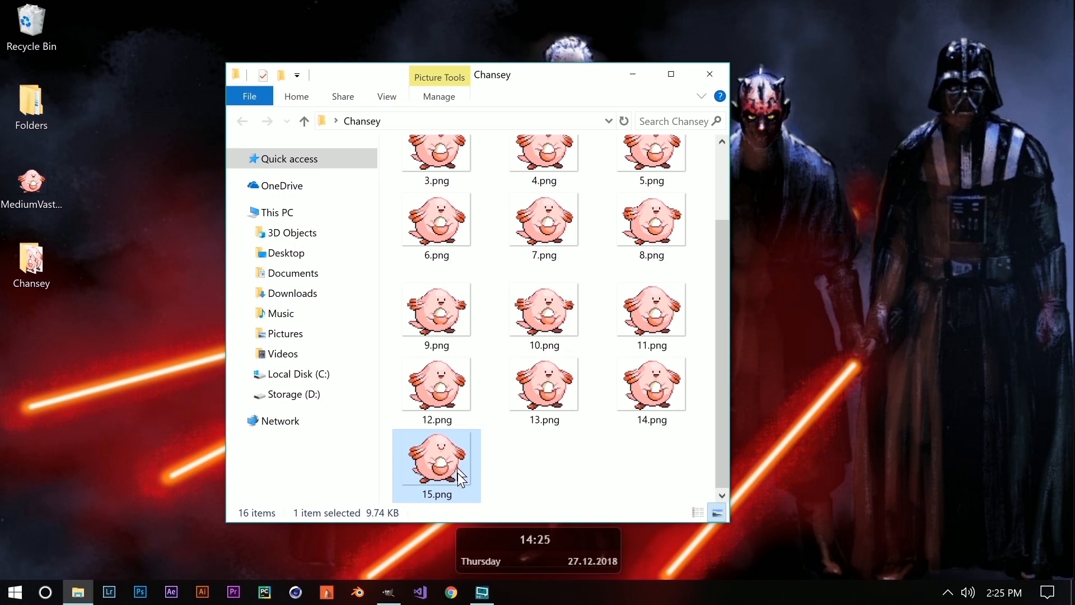
scroll(538, 459, up, 2)
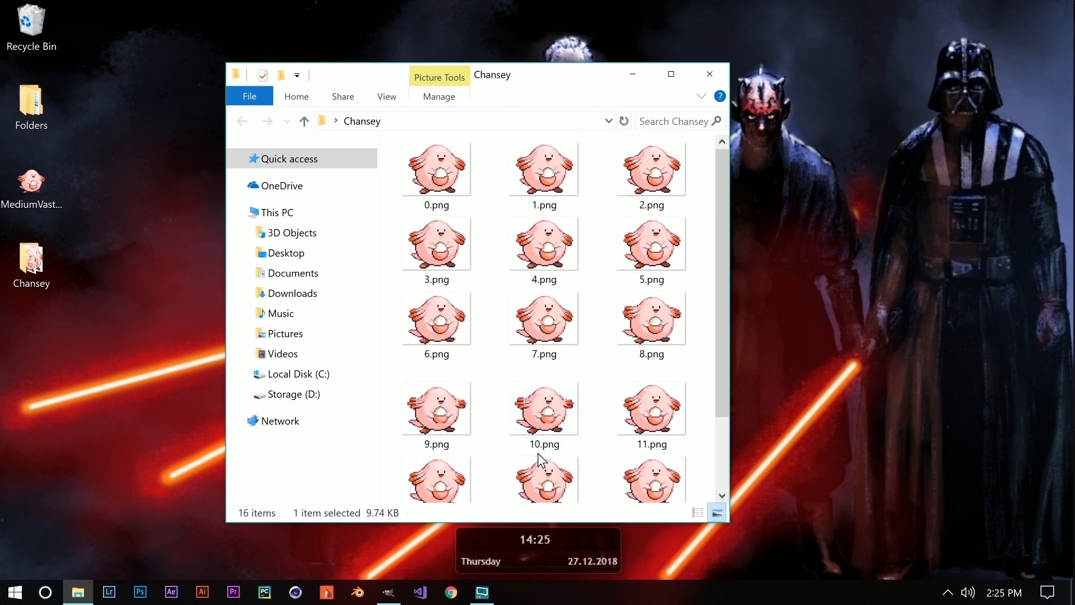
scroll(499, 269, down, 2)
scroll(493, 264, up, 2)
scroll(504, 263, down, 2)
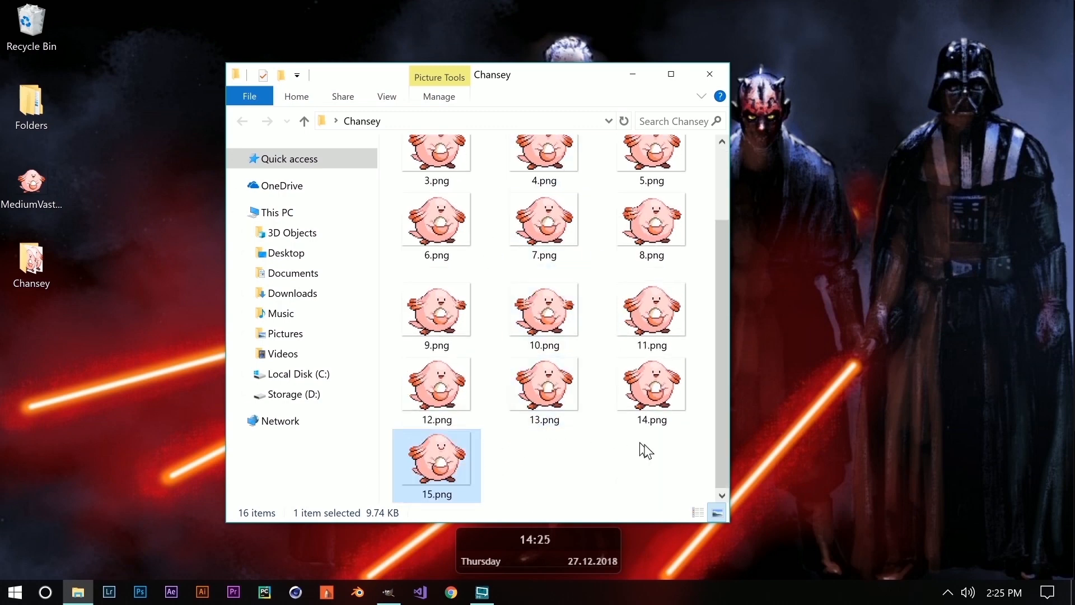
scroll(560, 445, up, 2)
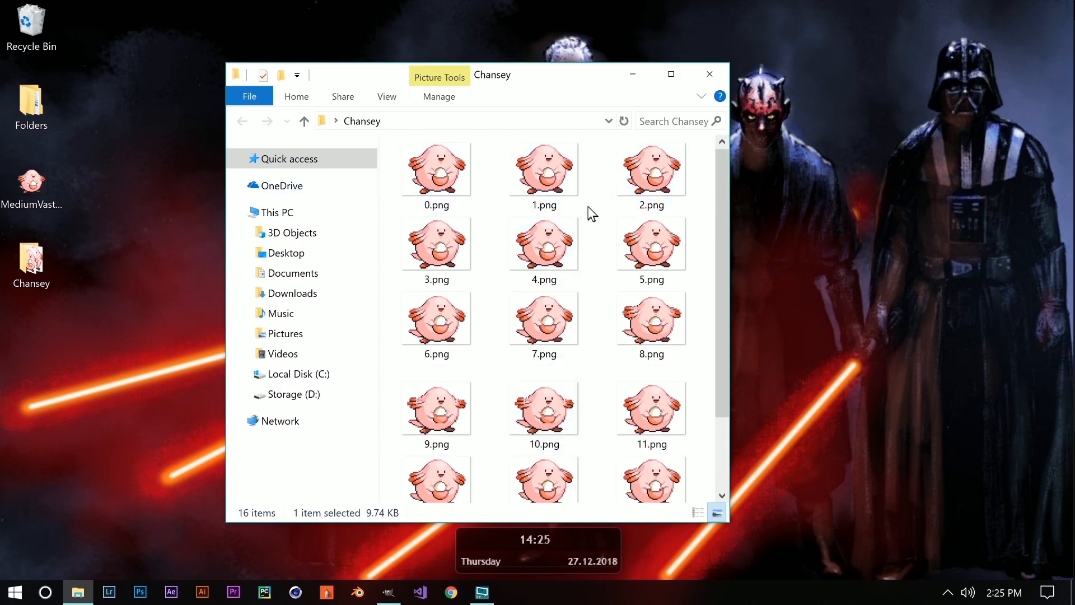
scroll(546, 187, down, 2)
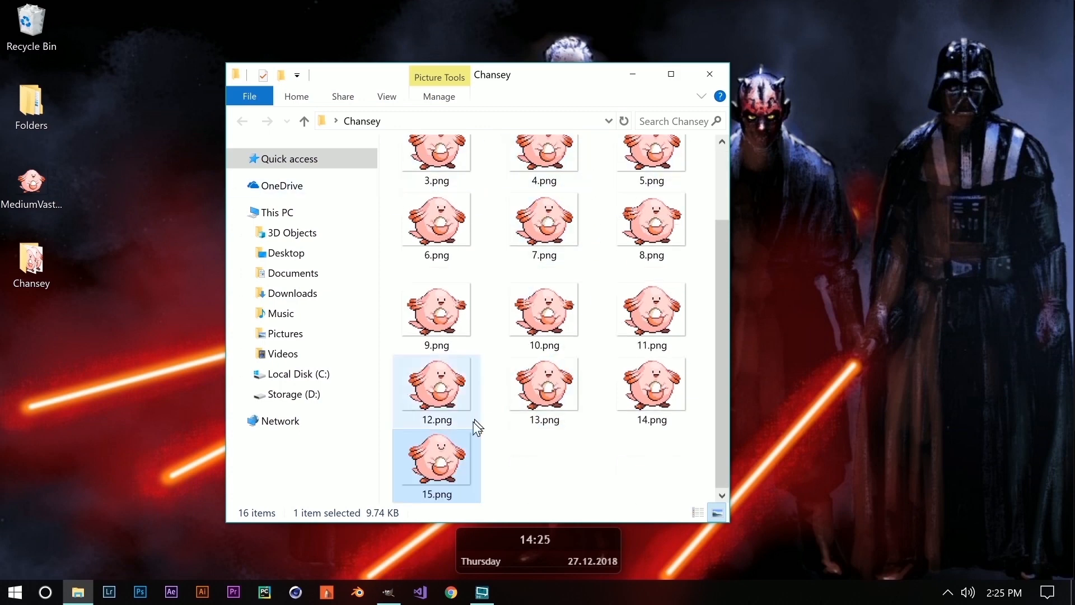
scroll(560, 434, up, 2)
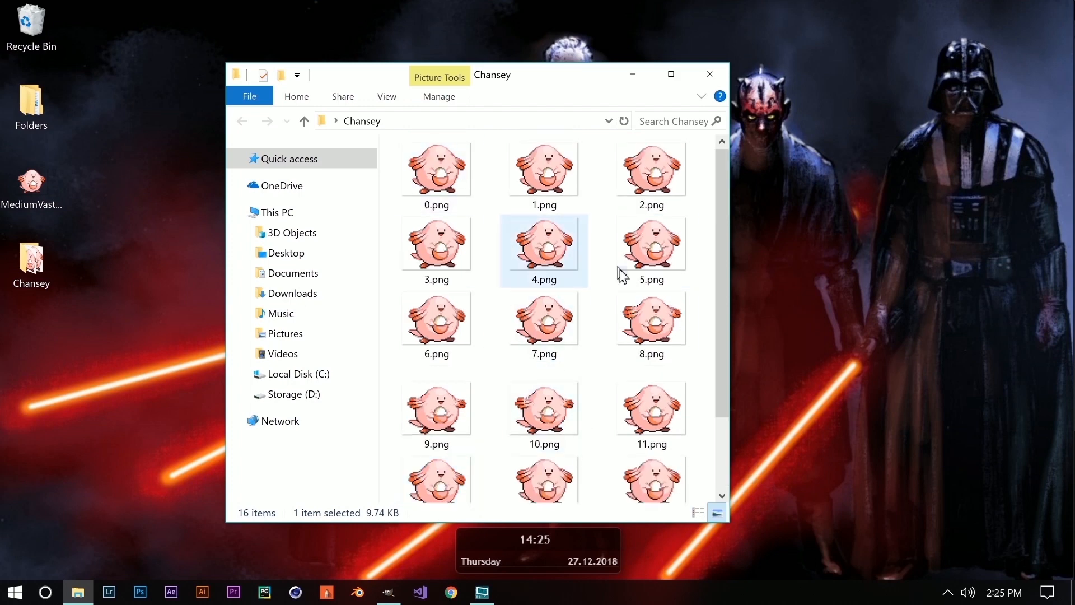
scroll(580, 304, down, 2)
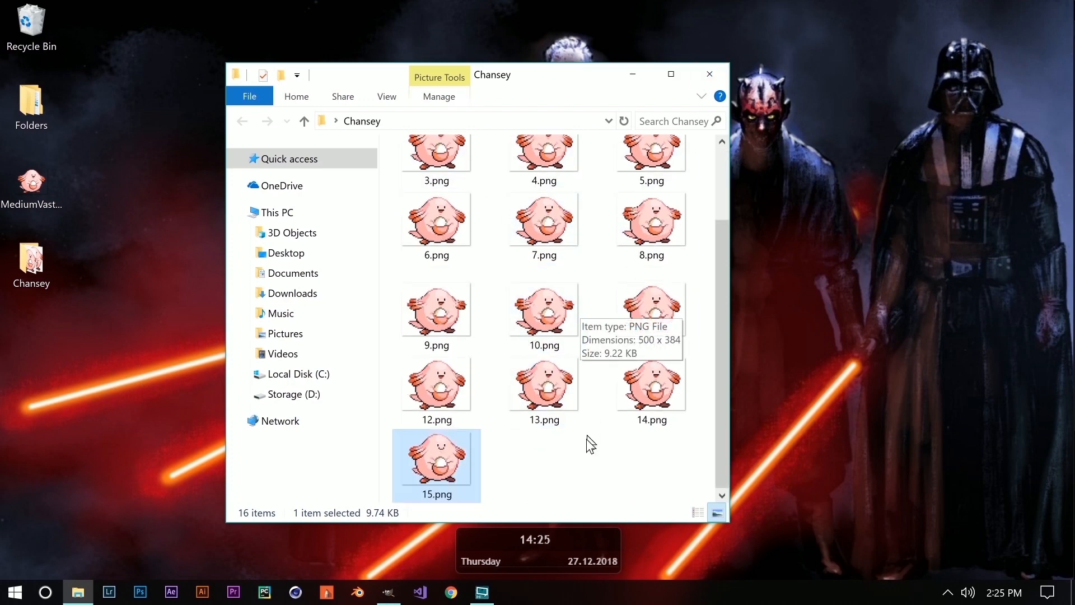
right_click(557, 456)
mouse_move(531, 424)
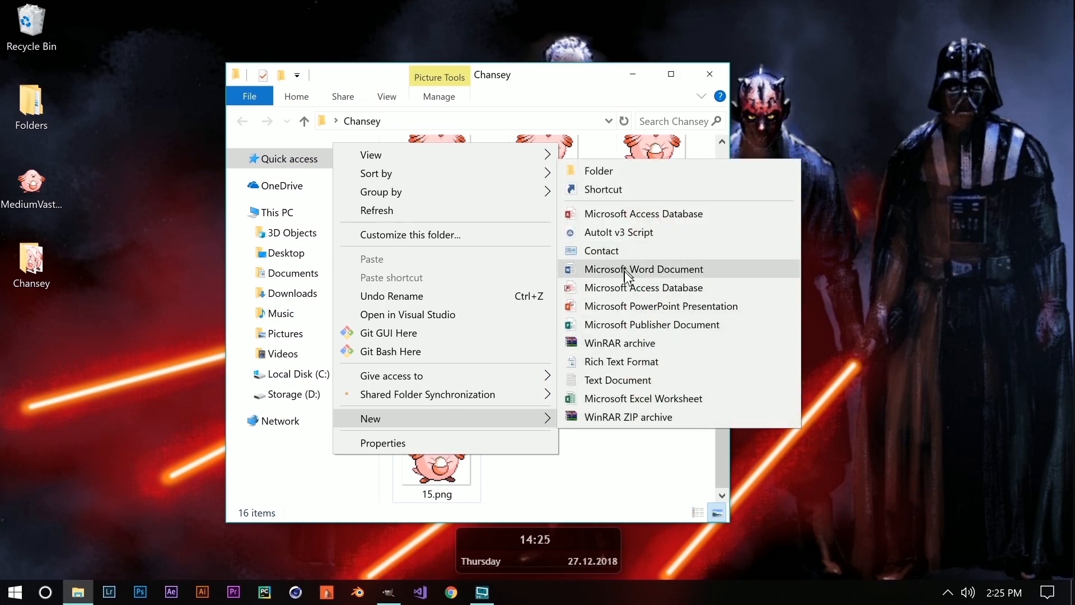
Create a new text document named Chansey File.txt.
click(615, 379)
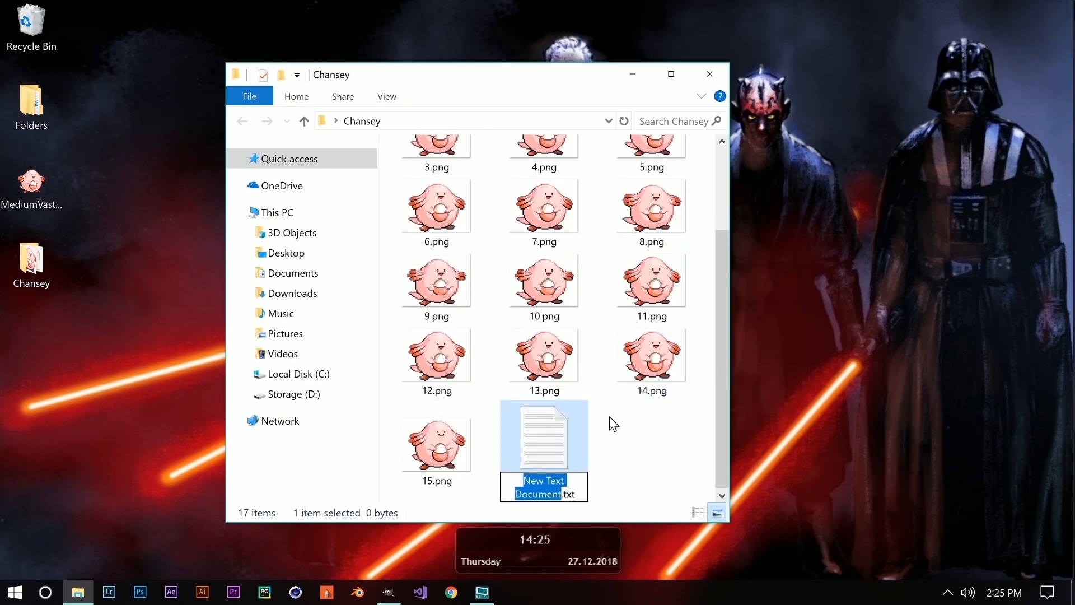
text(C)
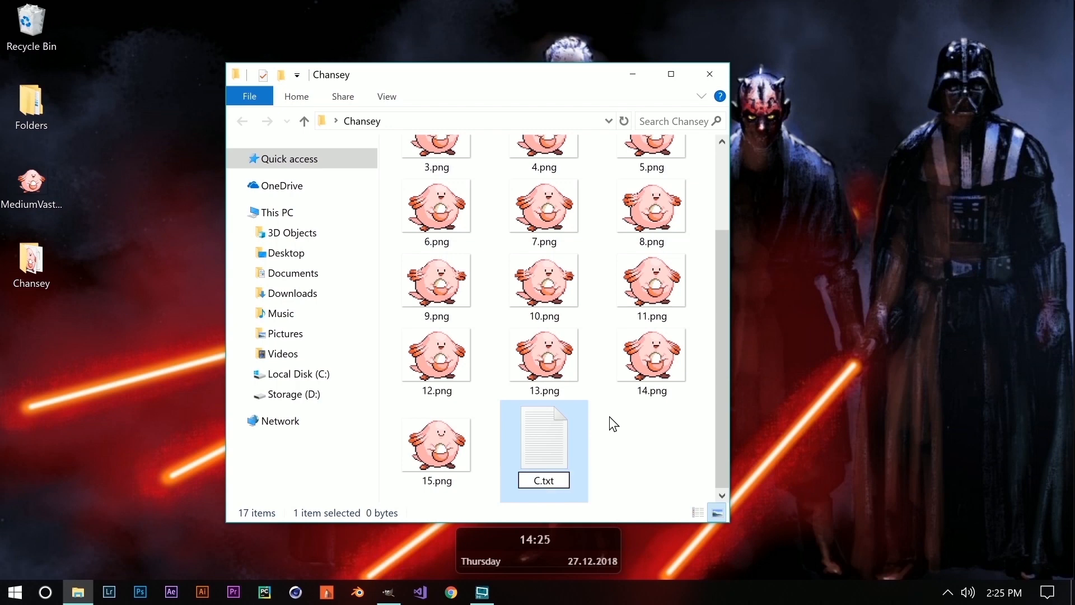
text(hansety)
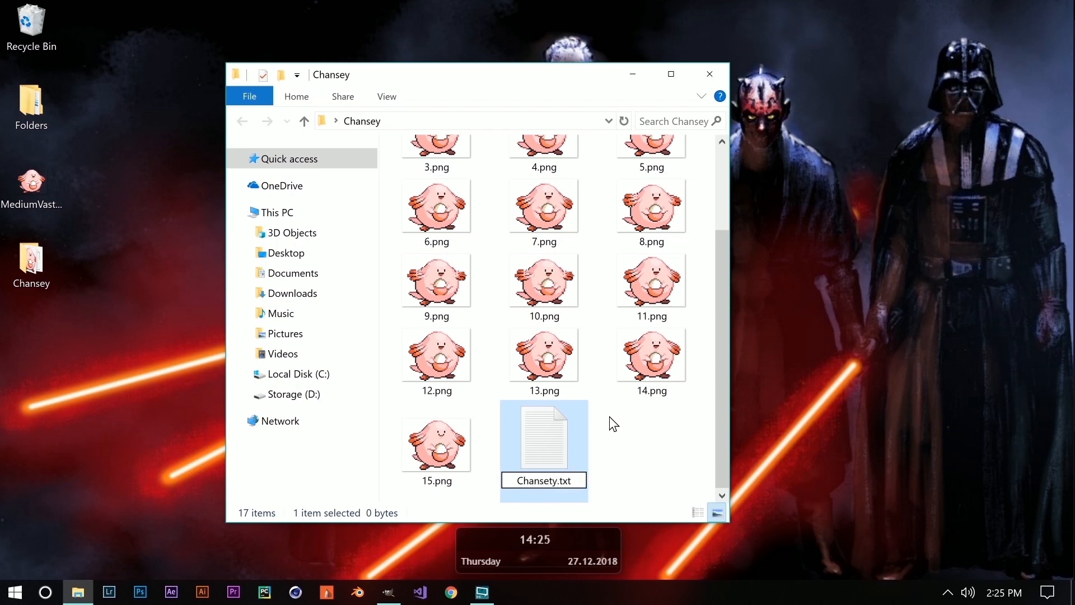
key(BackSpace)
key(BackSpace)
text(y )
text(FGile)
key(BackSpace)
key(BackSpace)
key(BackSpace)
key(BackSpace)
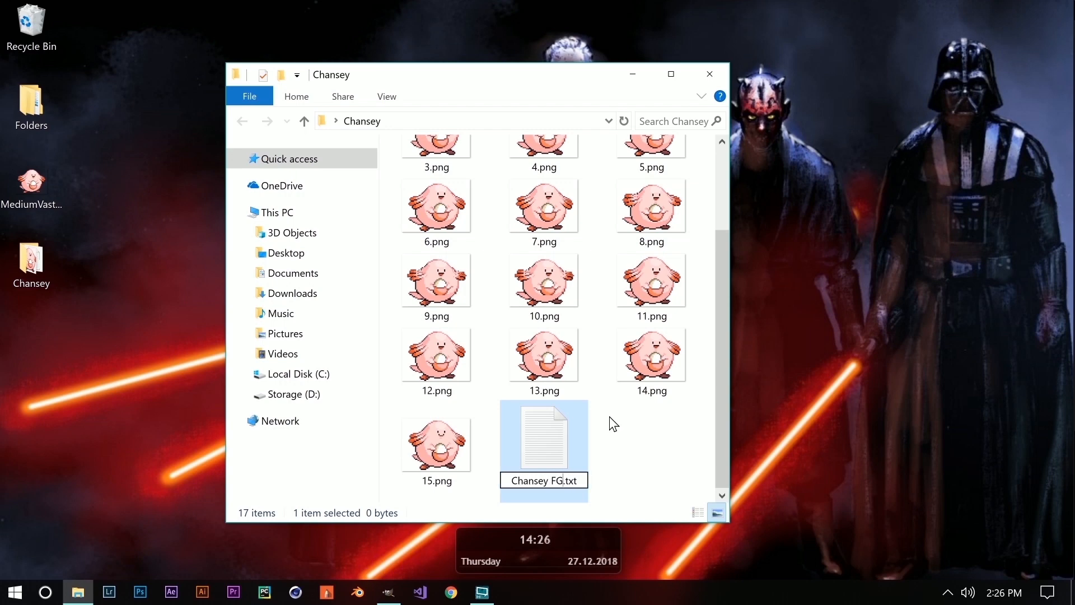
text(ile)
key(Return)
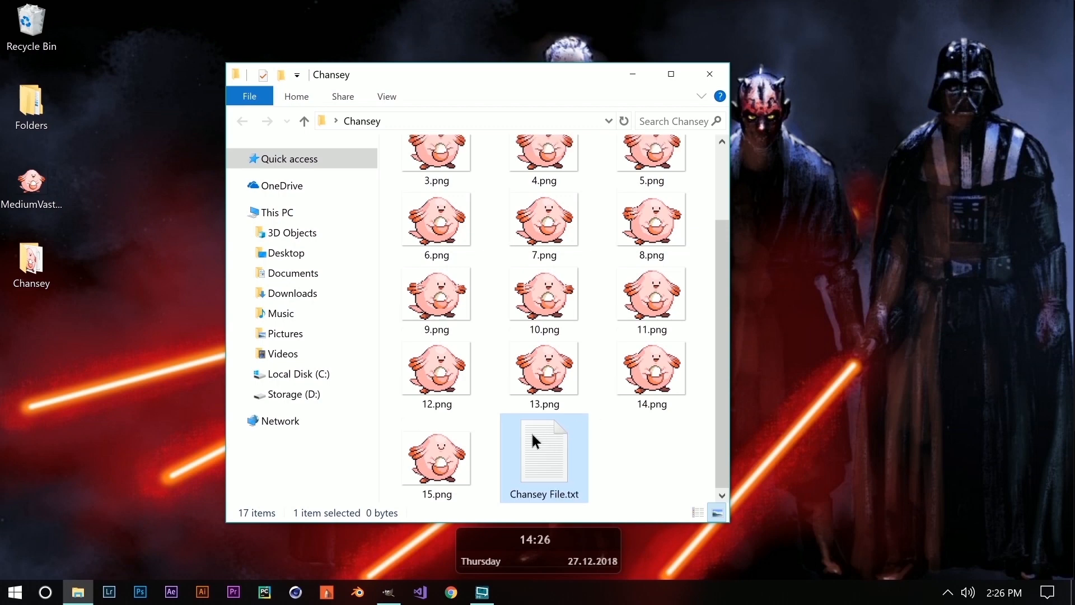
Open Chansey File.txt in Notepad and move its window aside.
double_click(567, 452)
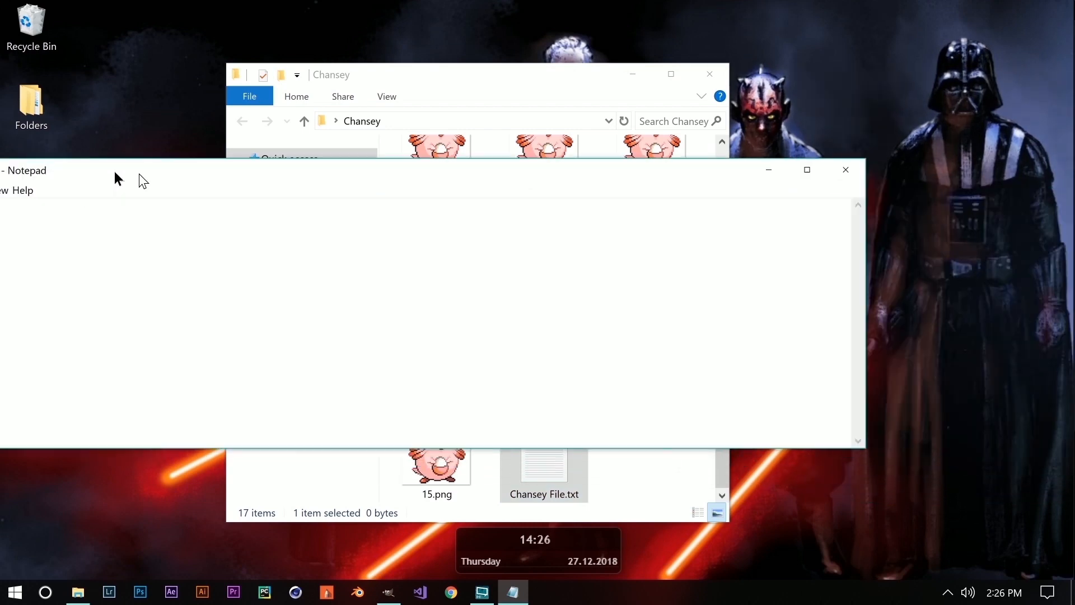
drag(139, 174, 271, 140)
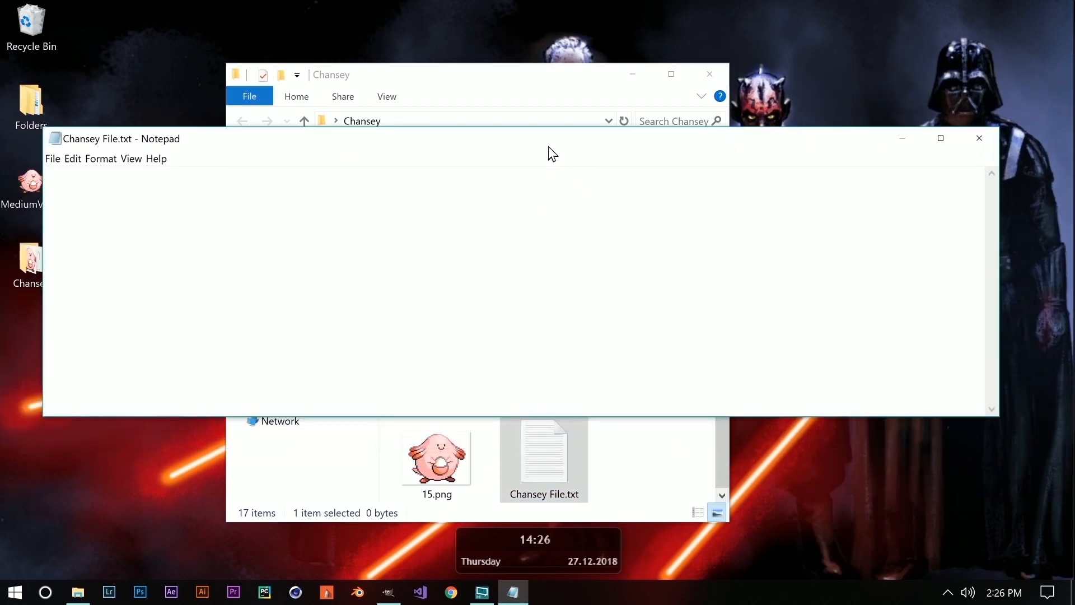
drag(549, 147, 653, 150)
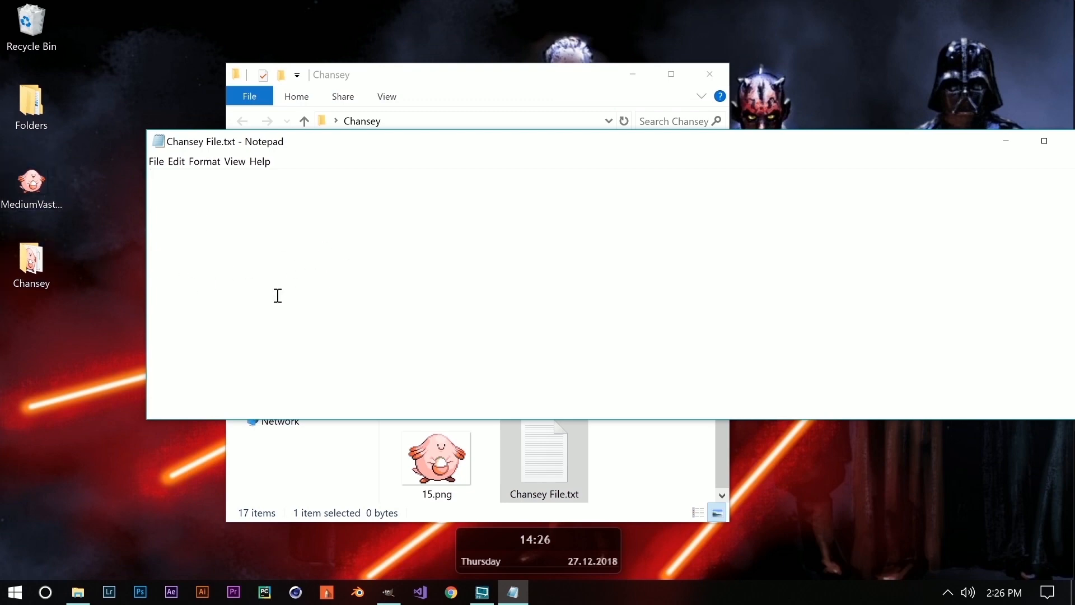
right_click(82, 592)
click(60, 507)
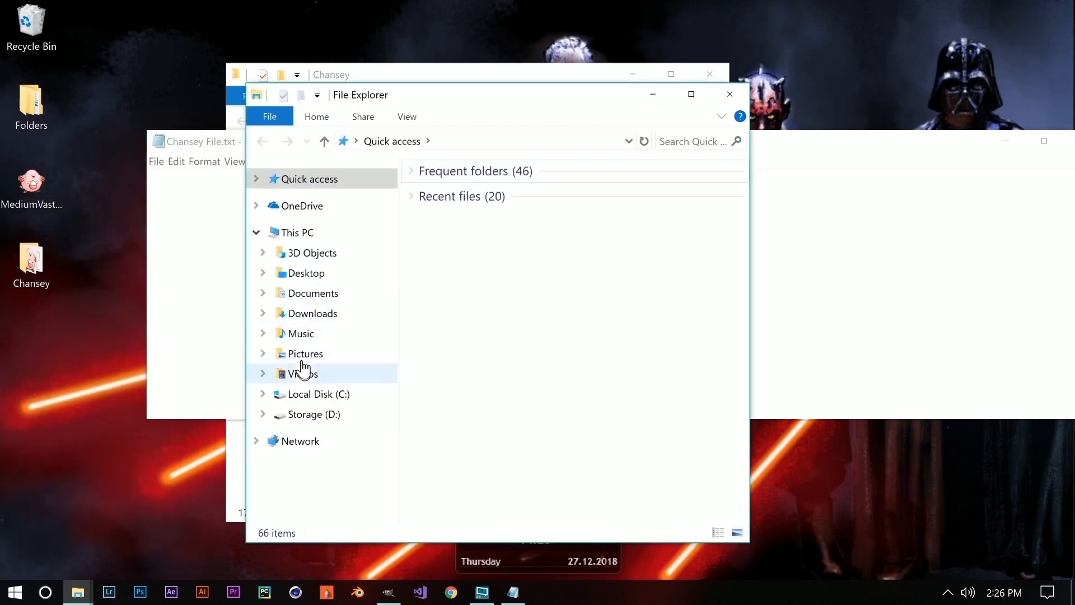
click(289, 293)
double_click(424, 323)
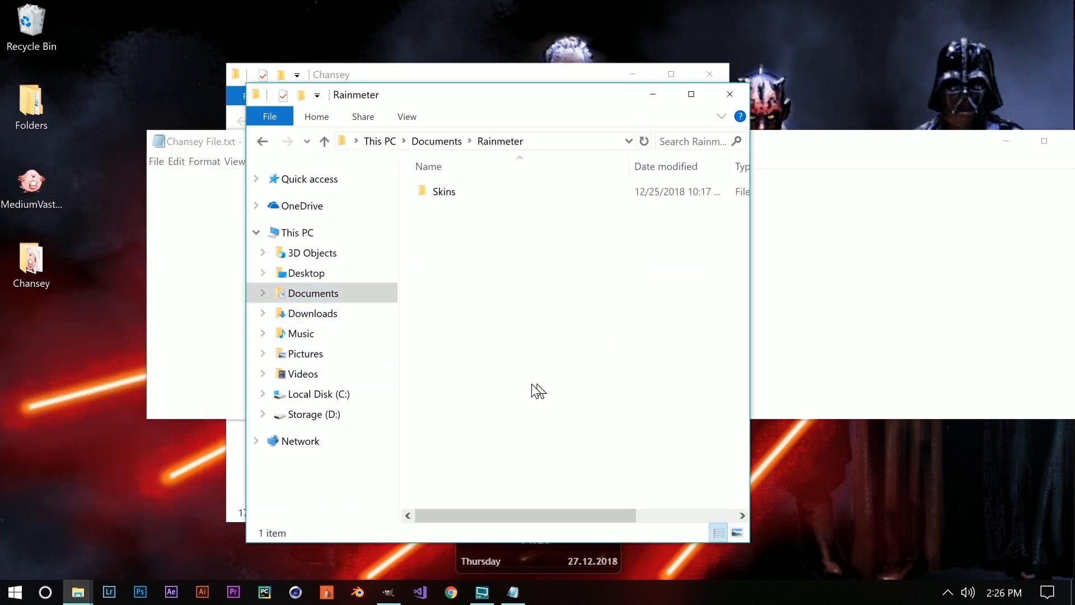
double_click(438, 198)
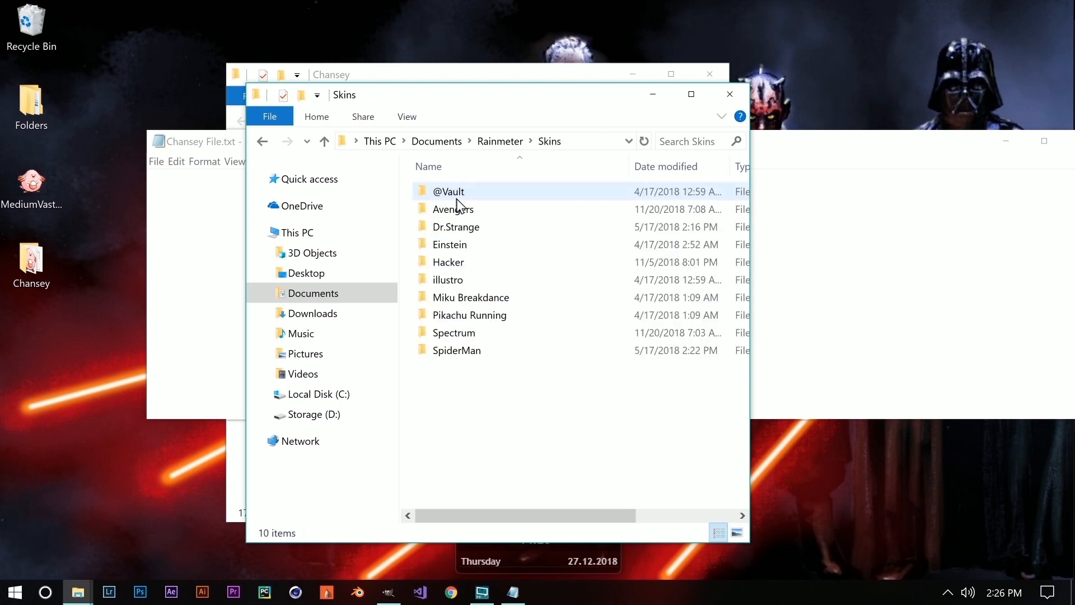
double_click(470, 247)
scroll(601, 392, down, 15)
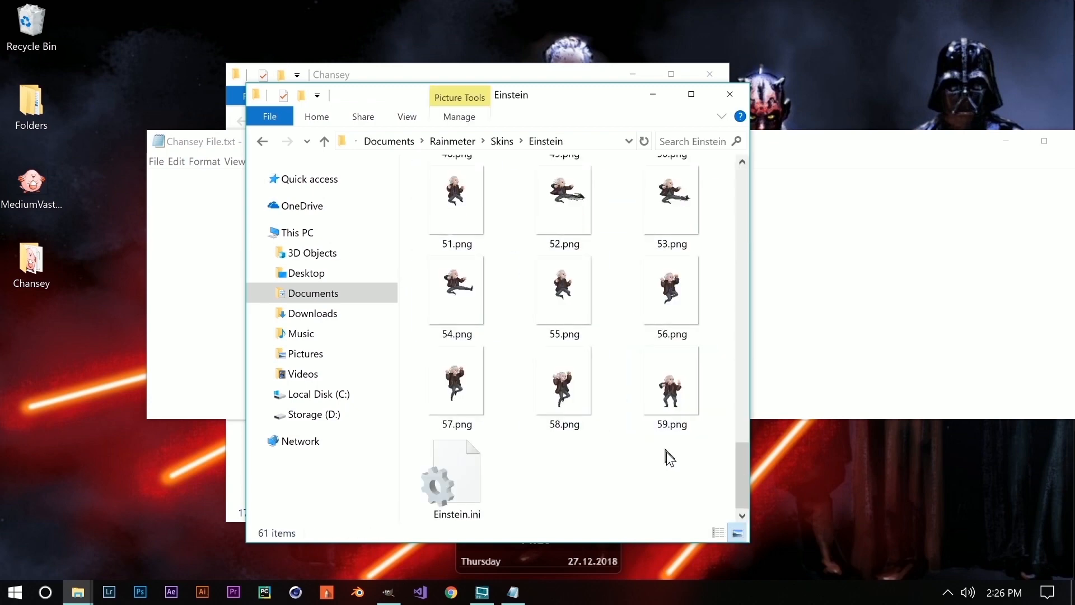
double_click(453, 503)
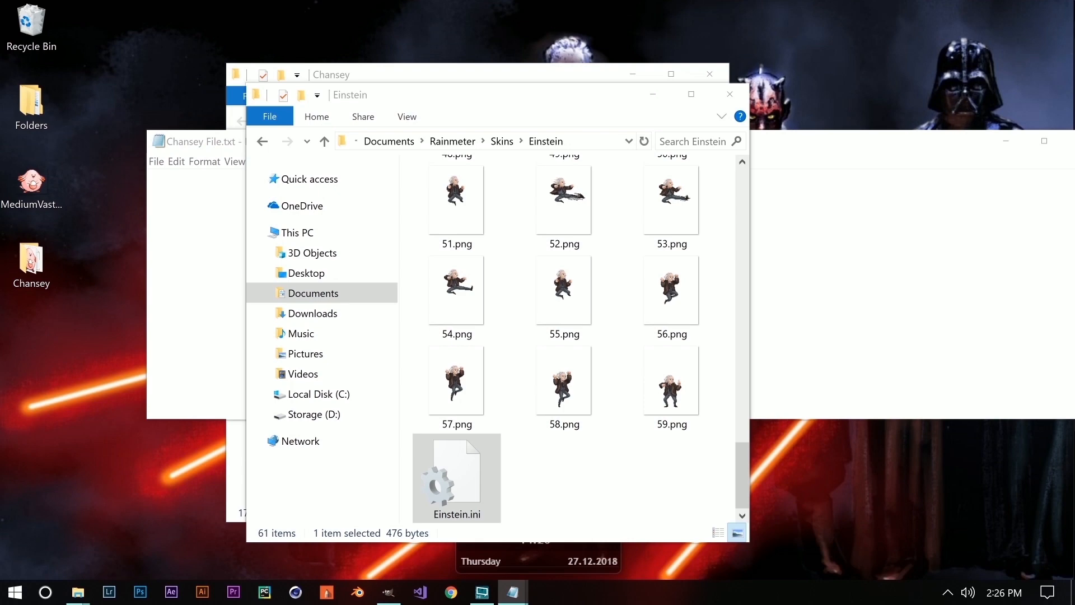
click(730, 93)
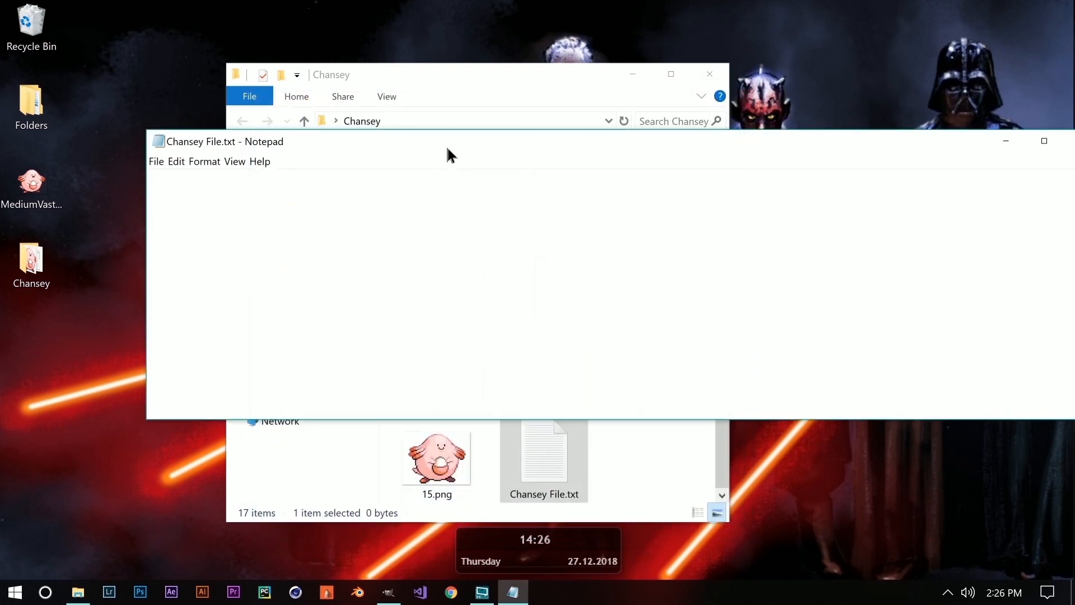
Paste the Rainmeter skin code into Chansey File.
drag(449, 155, 570, 164)
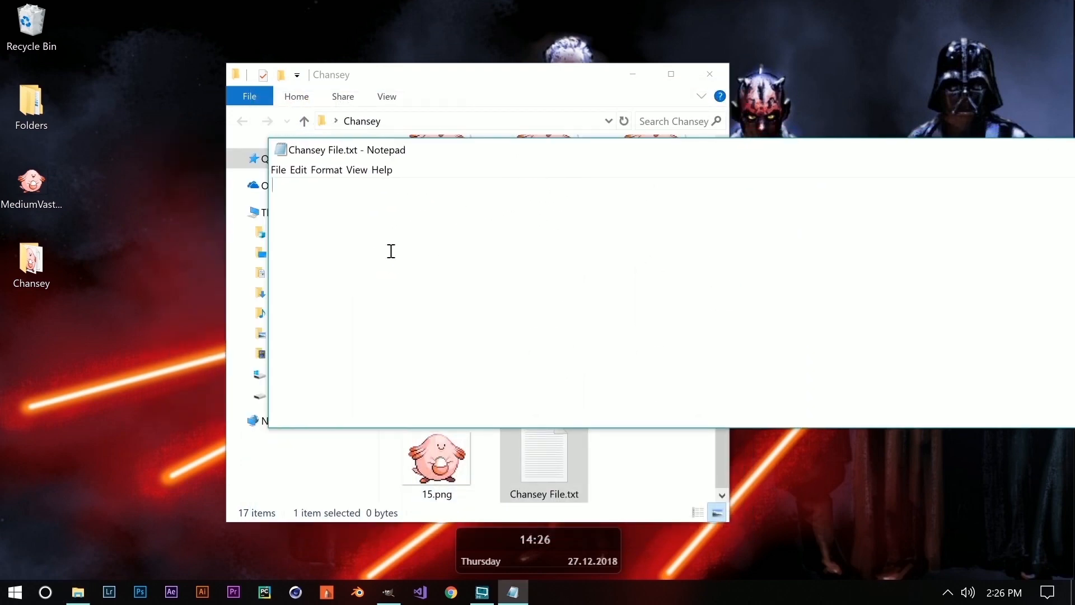
key(ctrl+v)
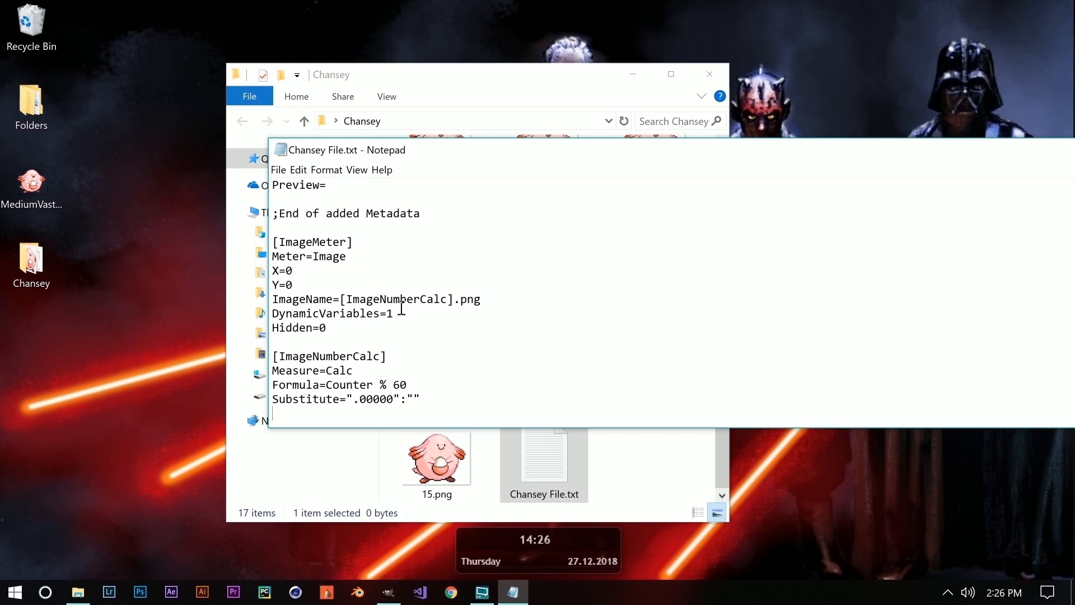
scroll(401, 308, up, 6)
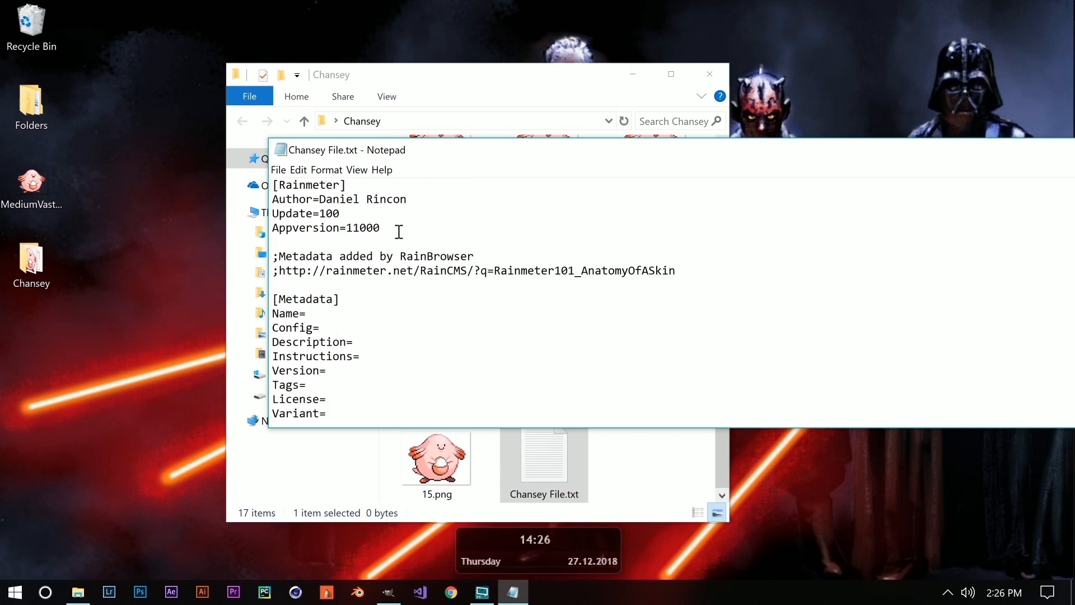
drag(406, 200, 322, 200)
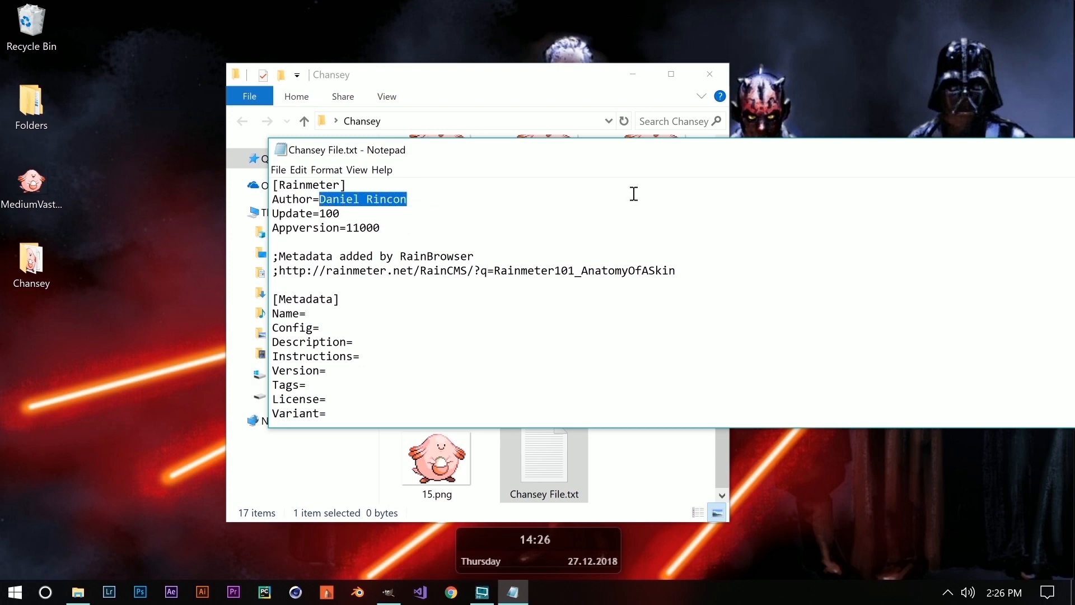
scroll(392, 277, down, 6)
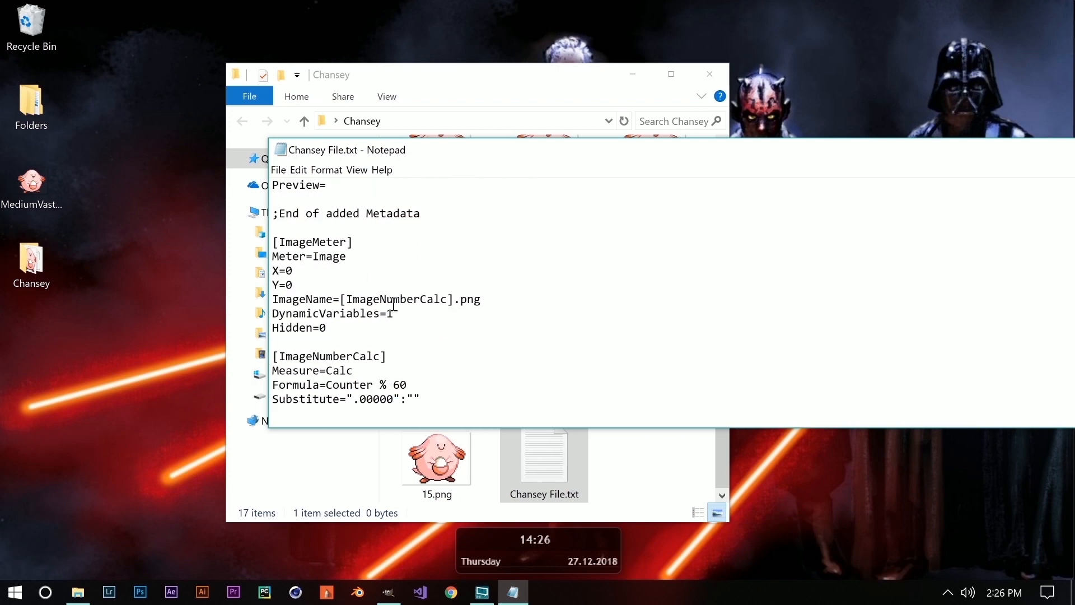
drag(643, 161, 582, 109)
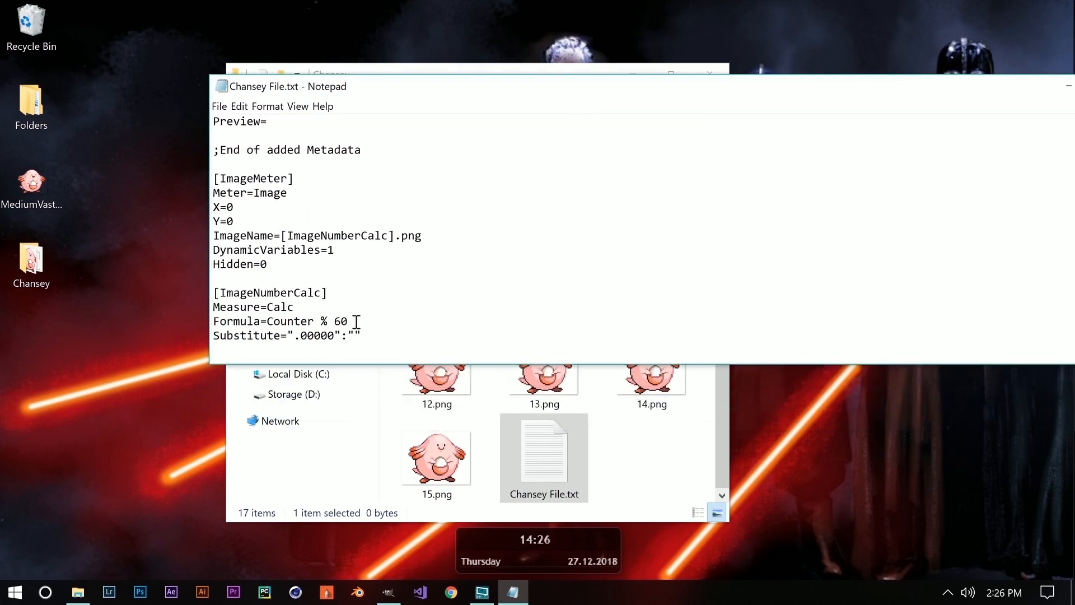
Delete the 60 from the Formula=Counter % 60 line.
drag(215, 317, 353, 323)
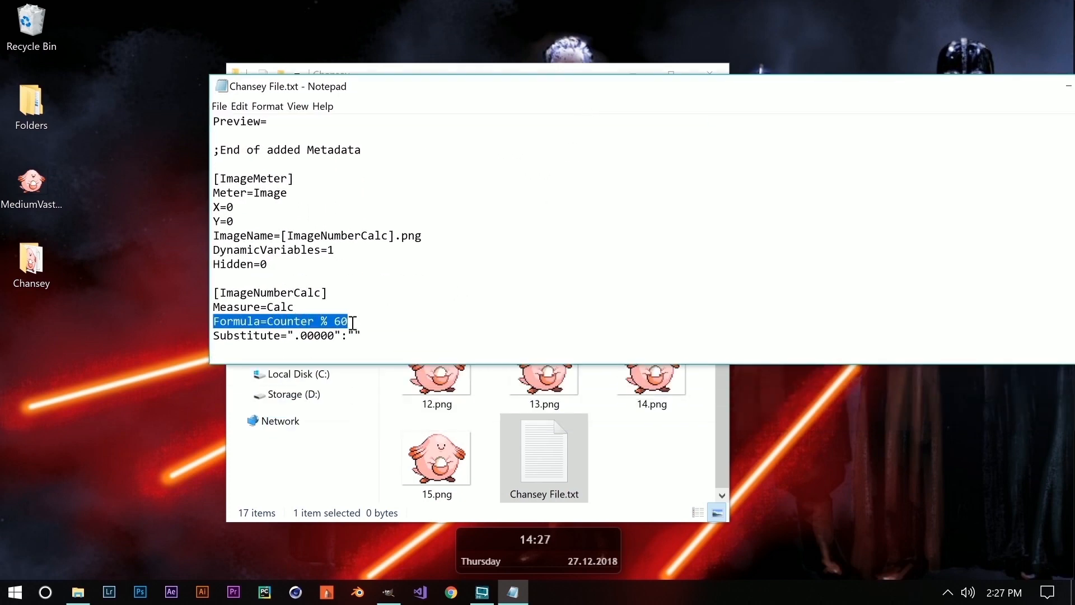
click(439, 320)
scroll(617, 350, up, 3)
scroll(521, 359, down, 3)
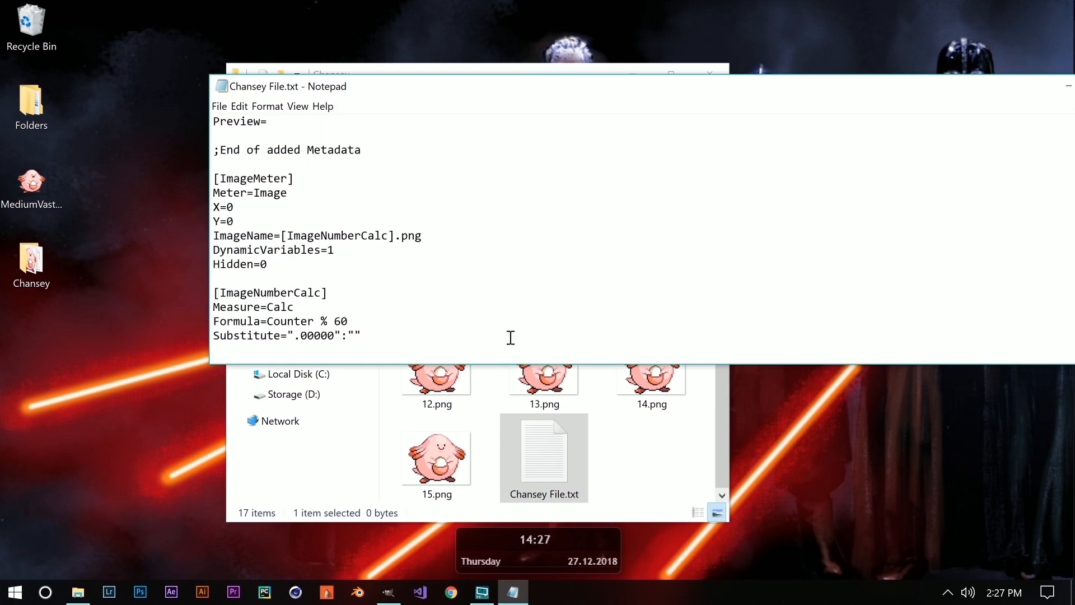
scroll(511, 337, up, 5)
drag(812, 93, 797, 179)
scroll(571, 286, down, 5)
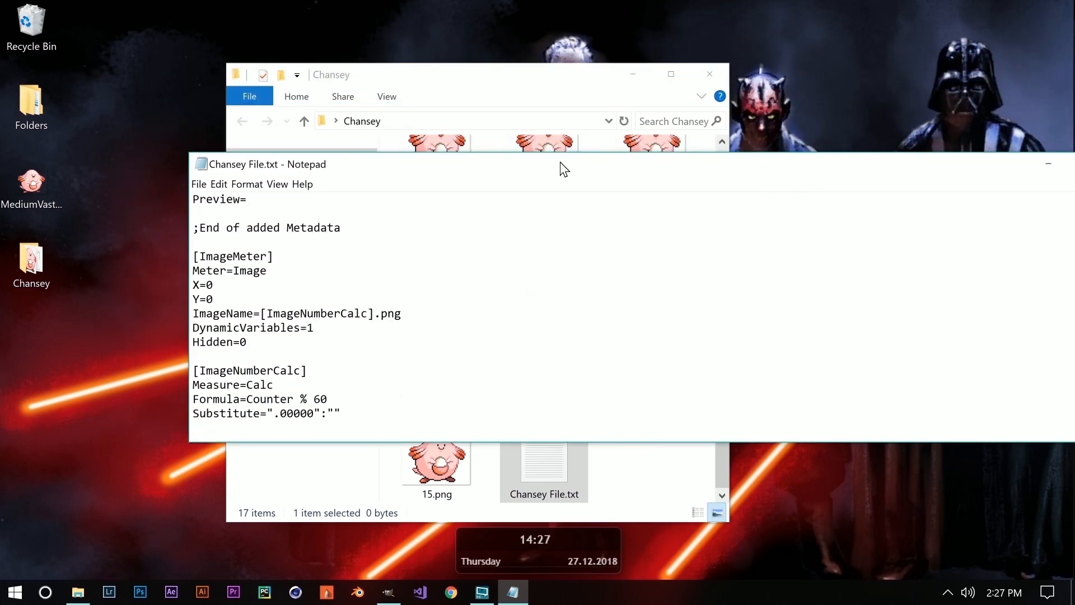
drag(552, 164, 568, 101)
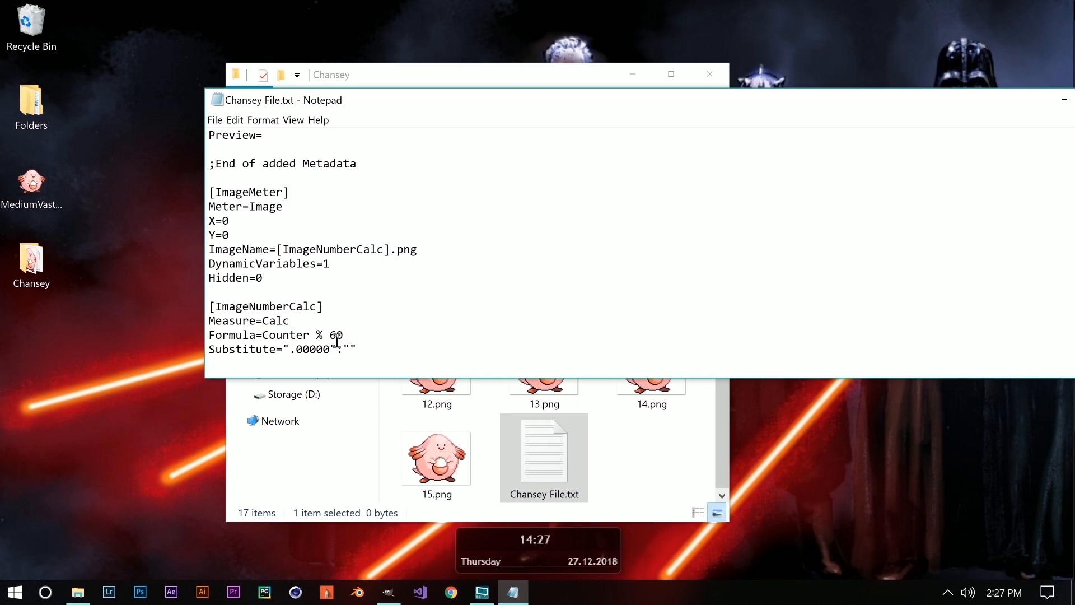
drag(344, 335, 332, 335)
key(BackSpace)
Save the skin code in Chansey File.txt with File > Save.
drag(709, 111, 1074, 206)
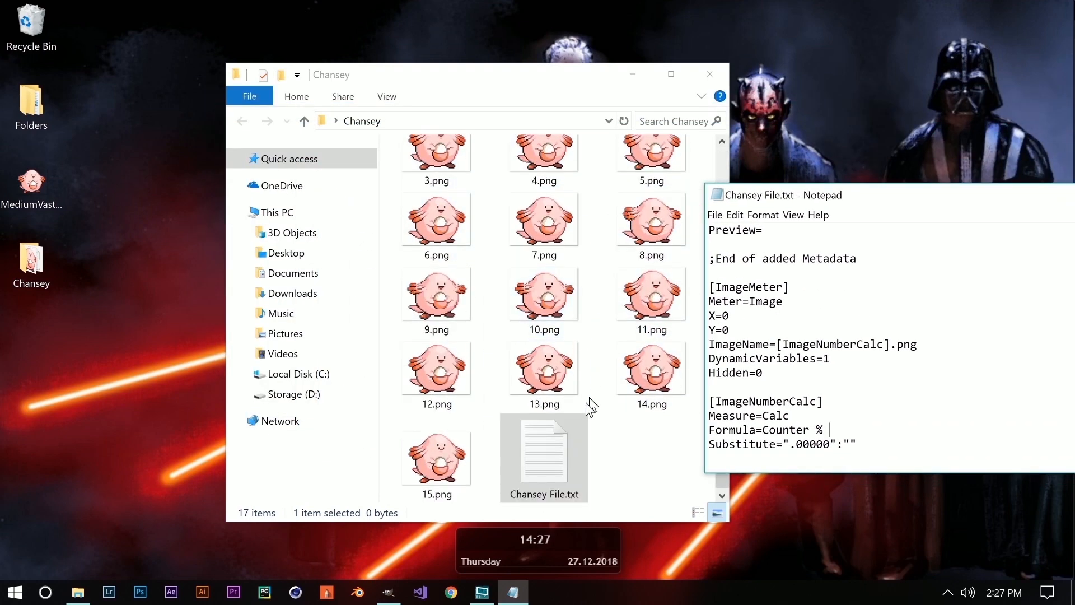
scroll(465, 415, up, 2)
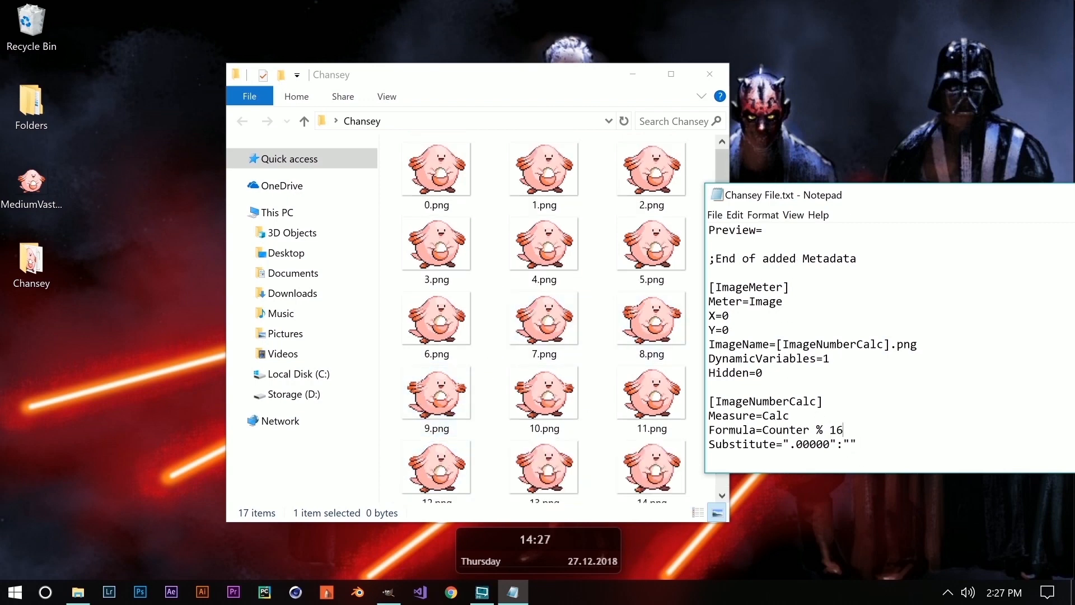
drag(903, 194, 444, 102)
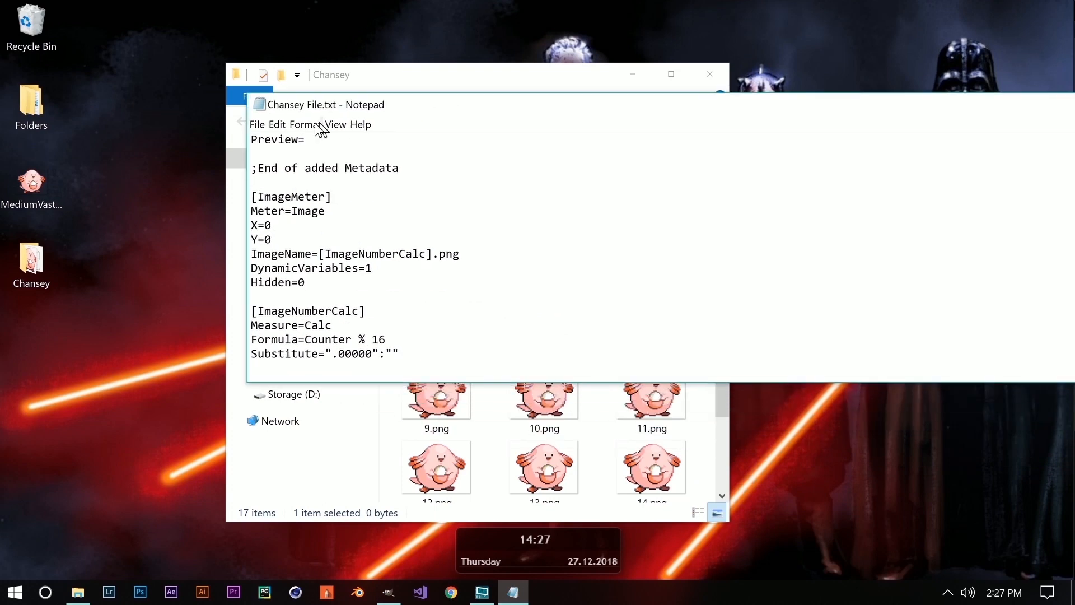
click(256, 125)
click(276, 170)
Close the Notepad window.
drag(629, 112, 369, 118)
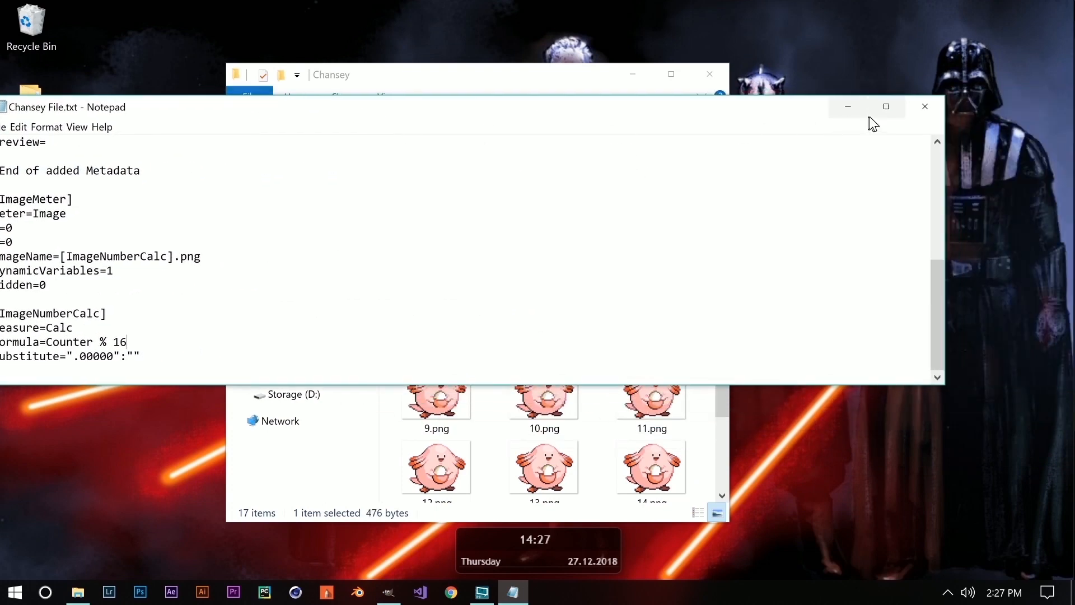
click(924, 106)
scroll(593, 405, down, 3)
Rename Chansey File.txt to Chansey File.ini.
right_click(536, 475)
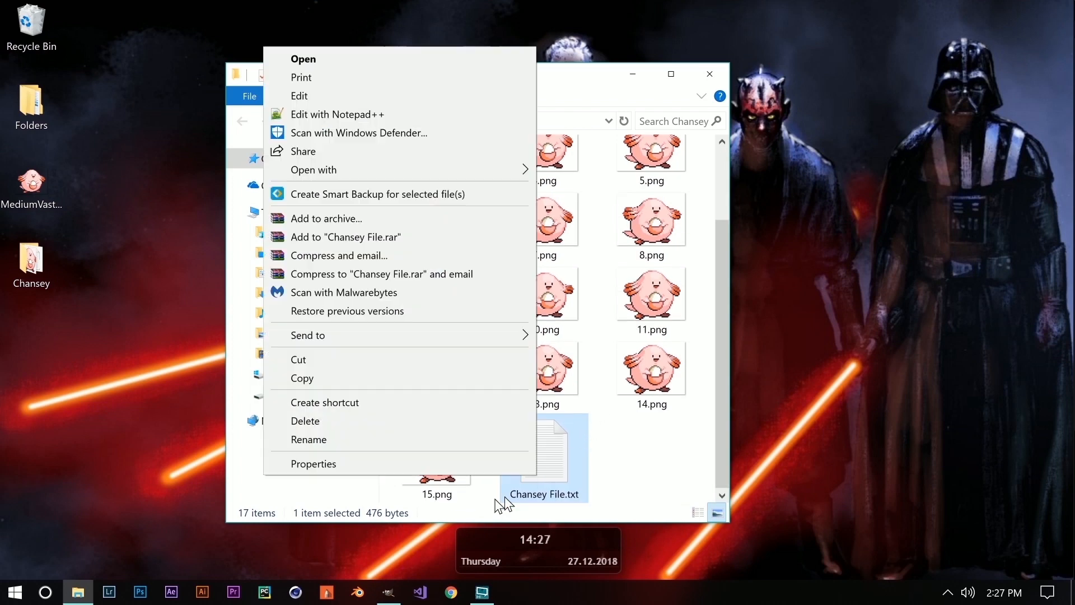
click(372, 440)
click(579, 493)
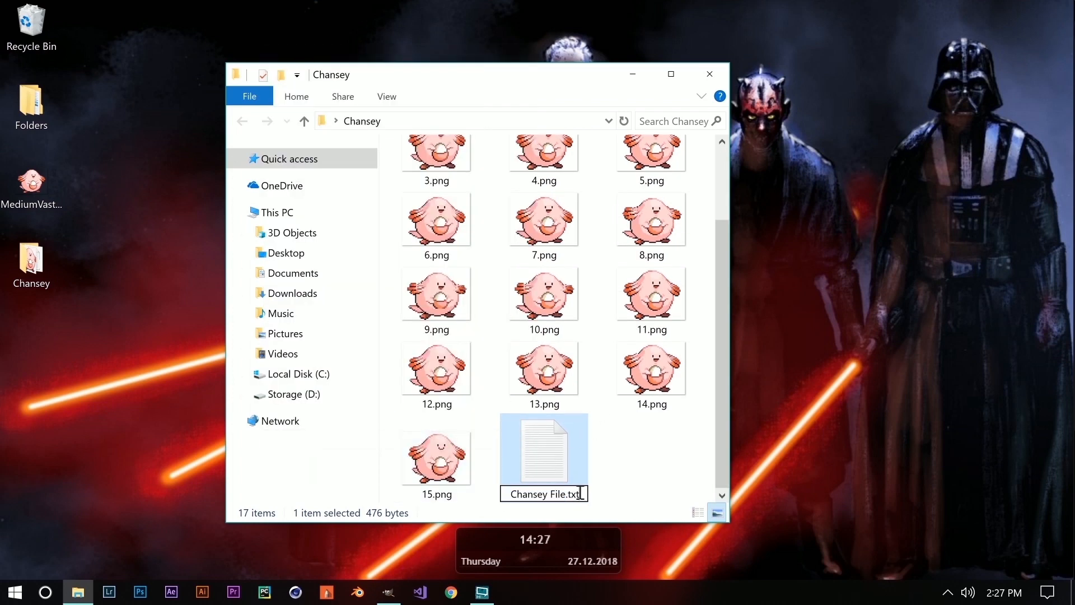
key(BackSpace)
key(BackSpace)
key(BackSpace)
text(ini)
key(Return)
key(Return)
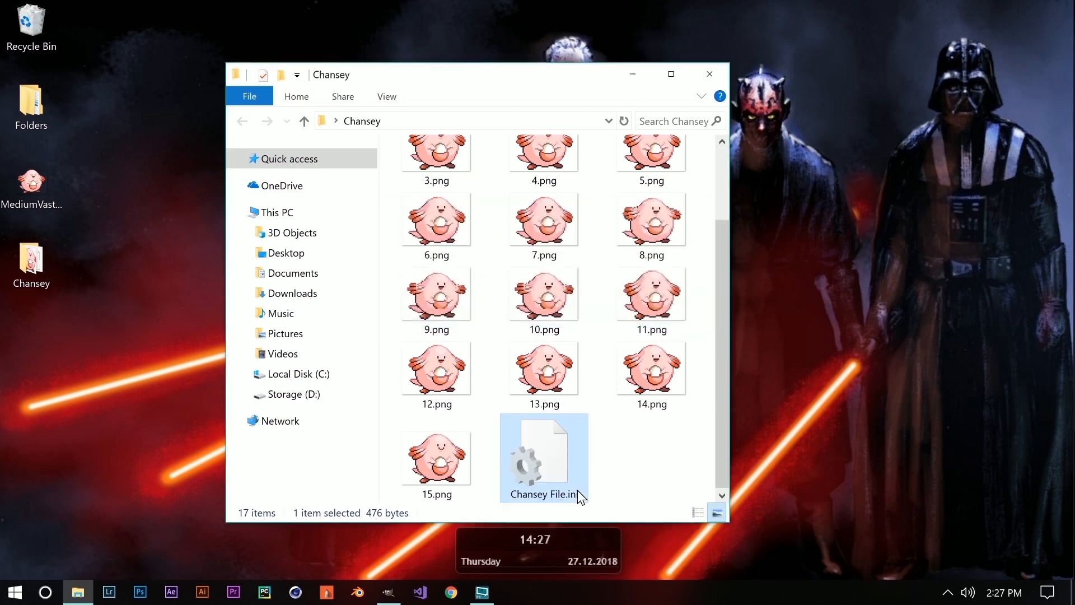
Open Chansey File.ini to check its code, then close it.
double_click(543, 448)
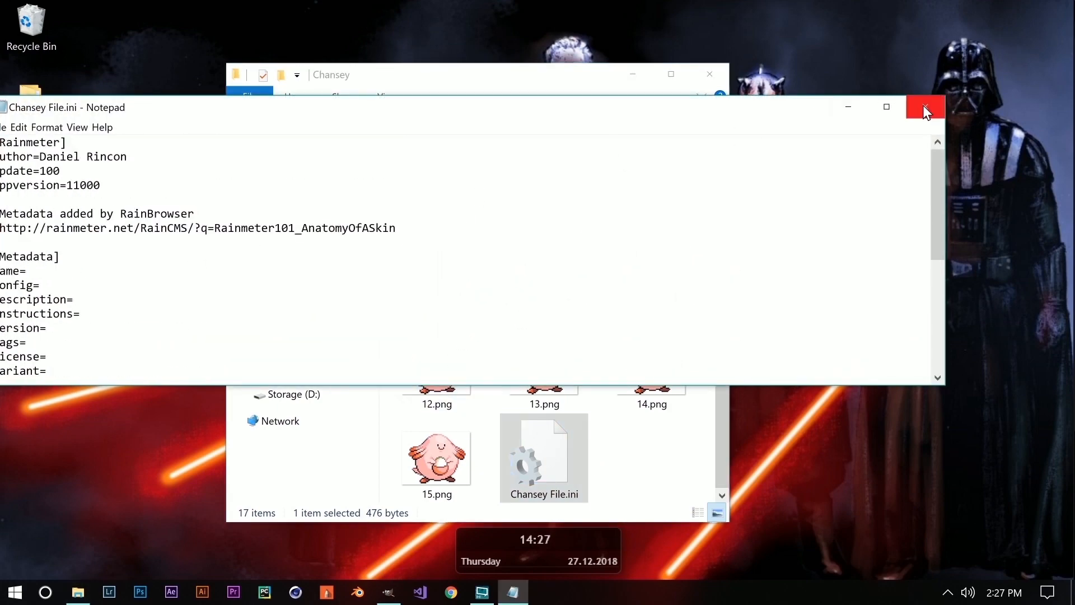
click(923, 105)
scroll(682, 223, up, 2)
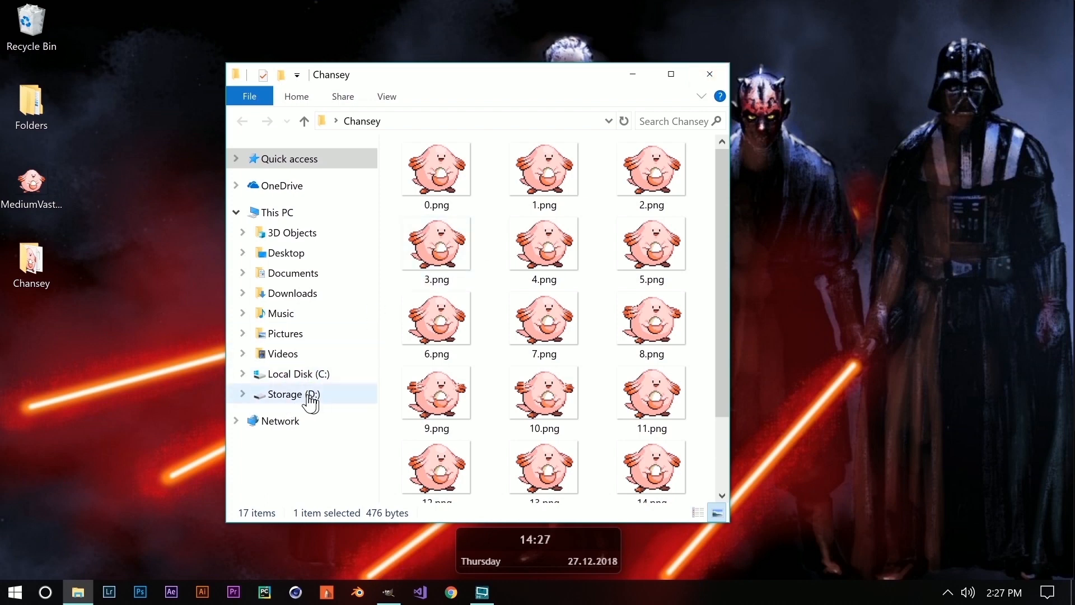
Copy the desktop Chansey folder into Documents\Rainmeter\Skins.
click(303, 281)
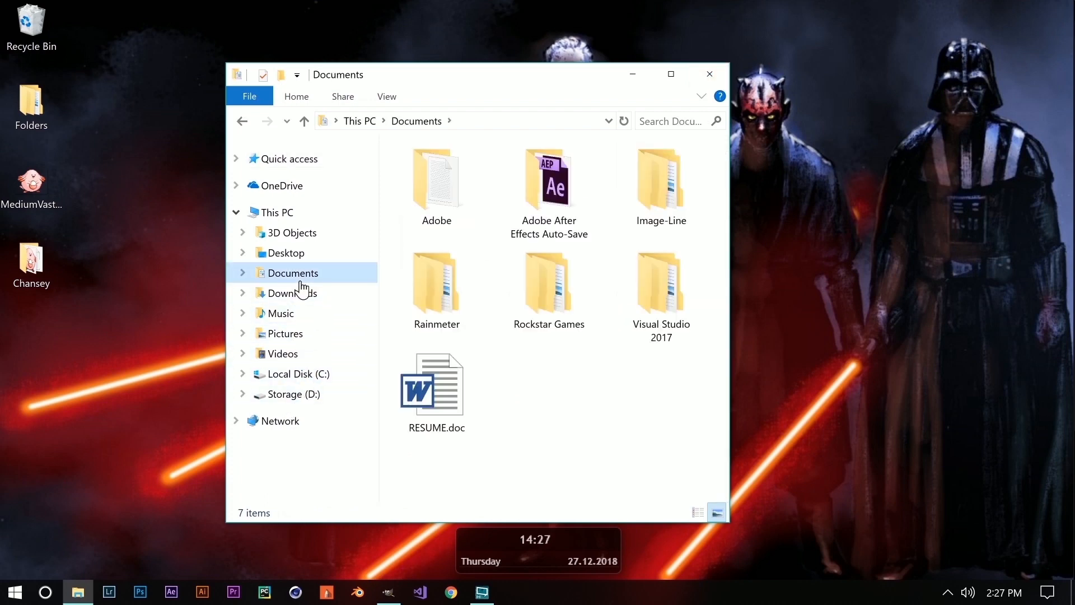
double_click(445, 291)
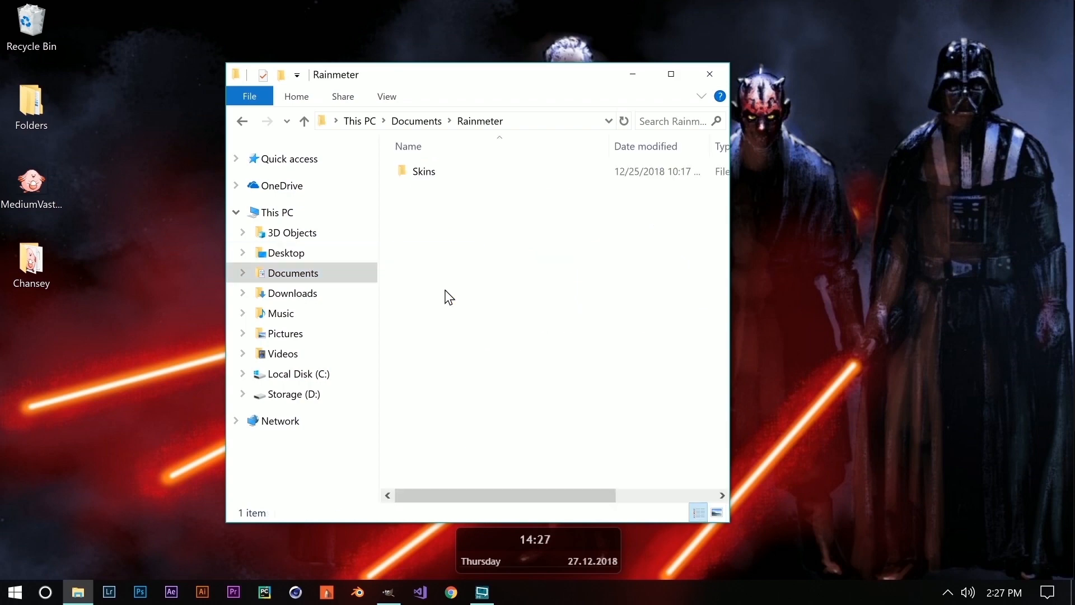
double_click(422, 170)
drag(475, 89, 582, 76)
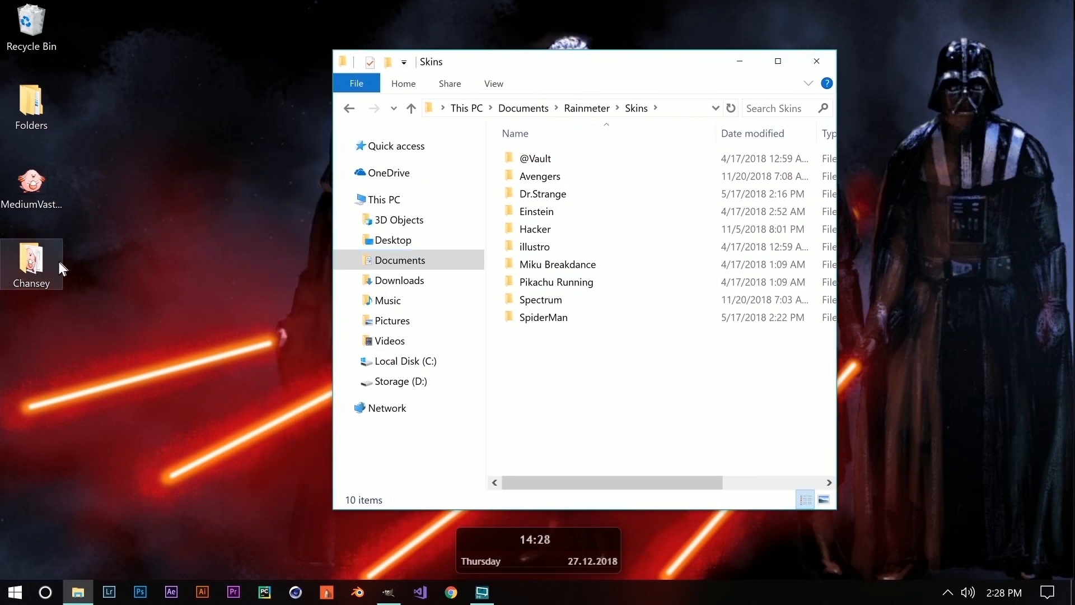
drag(68, 253, 541, 344)
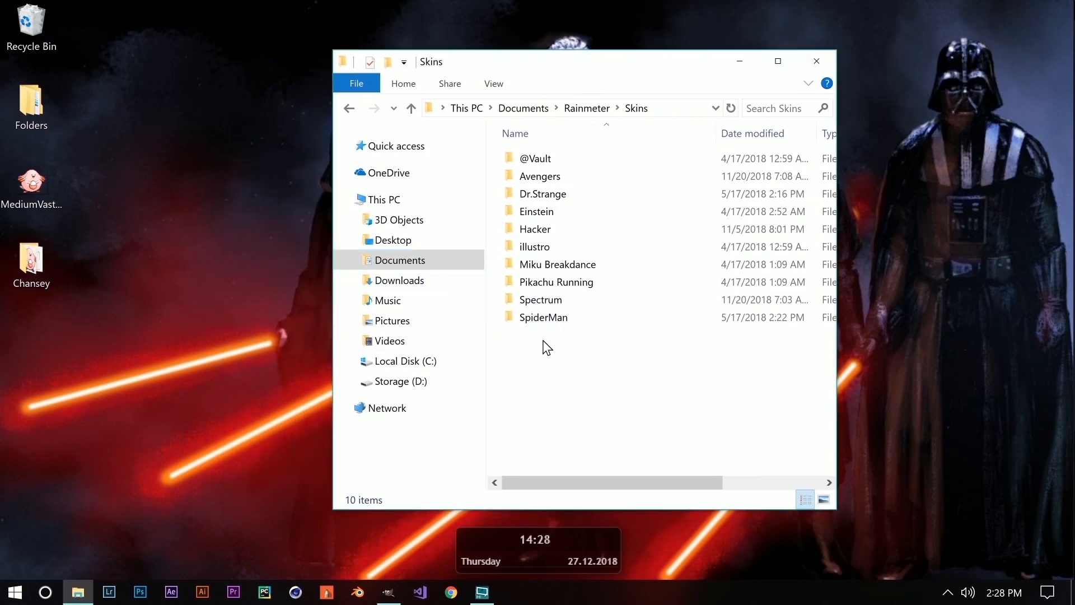
Open Skins\Chansey to confirm the frames are there, then close File Explorer.
click(411, 109)
click(407, 109)
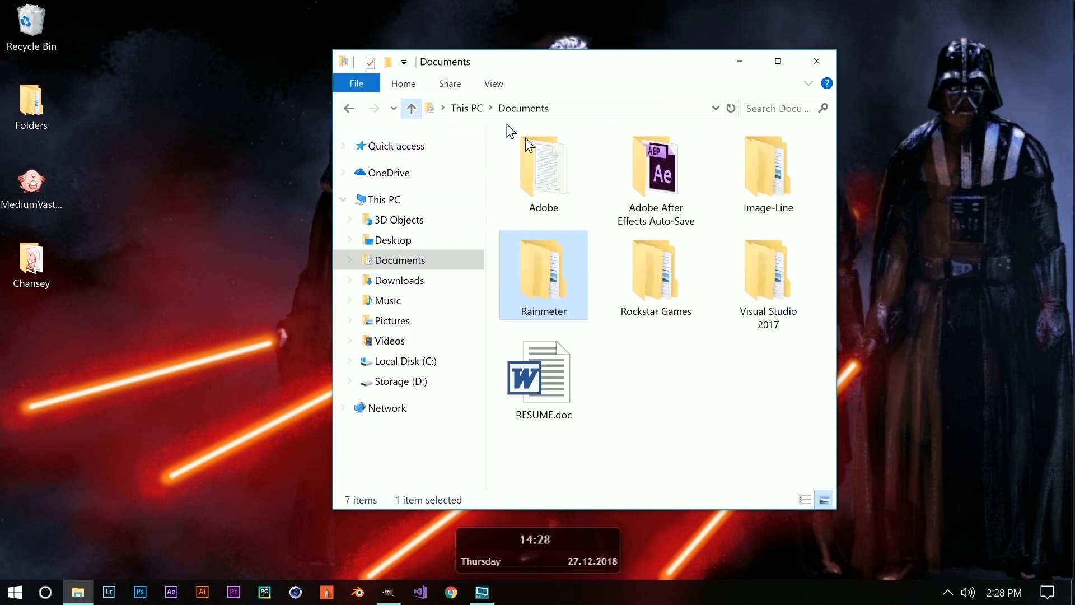
double_click(547, 289)
double_click(528, 156)
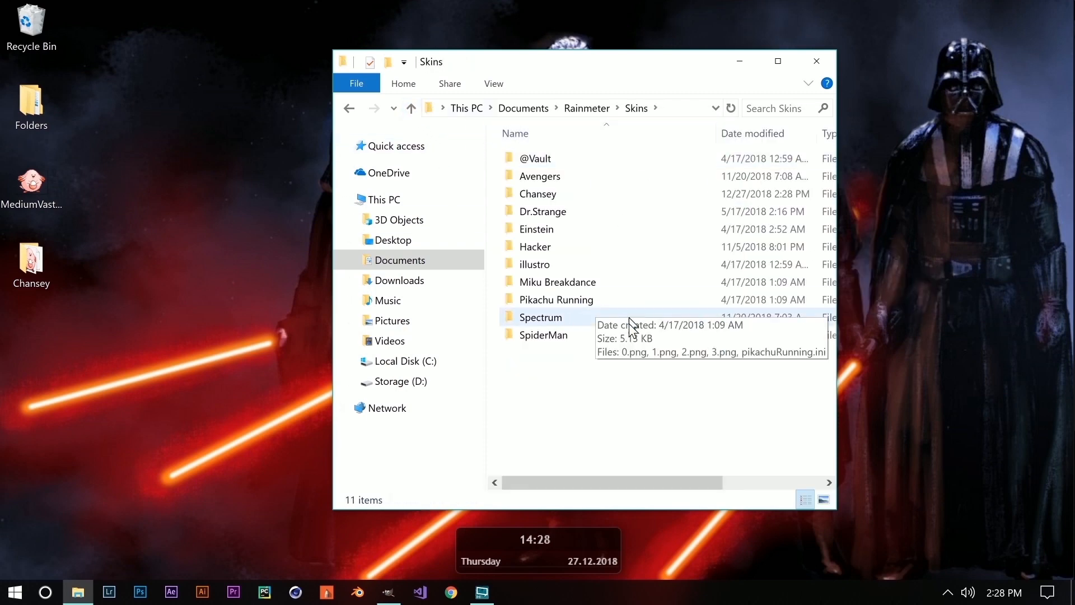
double_click(569, 194)
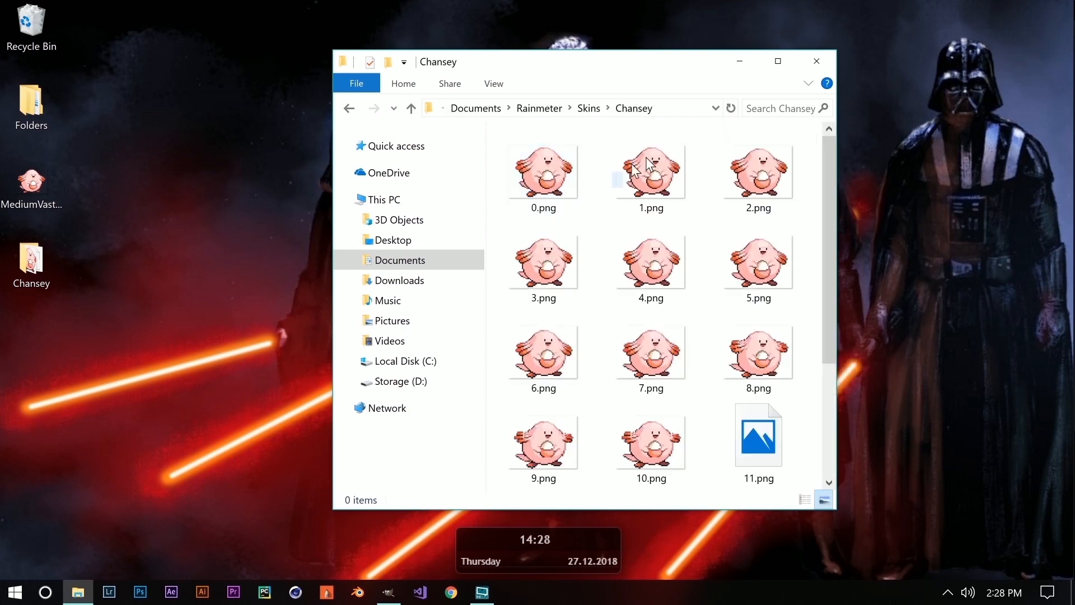
click(818, 61)
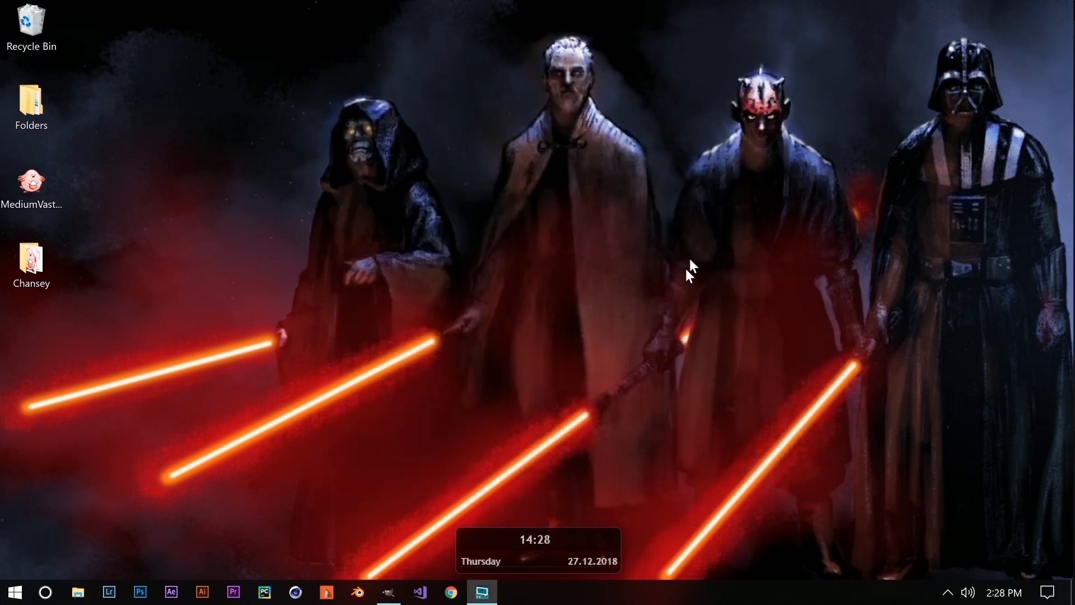
Refresh skins in Manage Rainmeter, load Chansey File.ini, and drag it to the desktop centre.
click(949, 595)
click(987, 528)
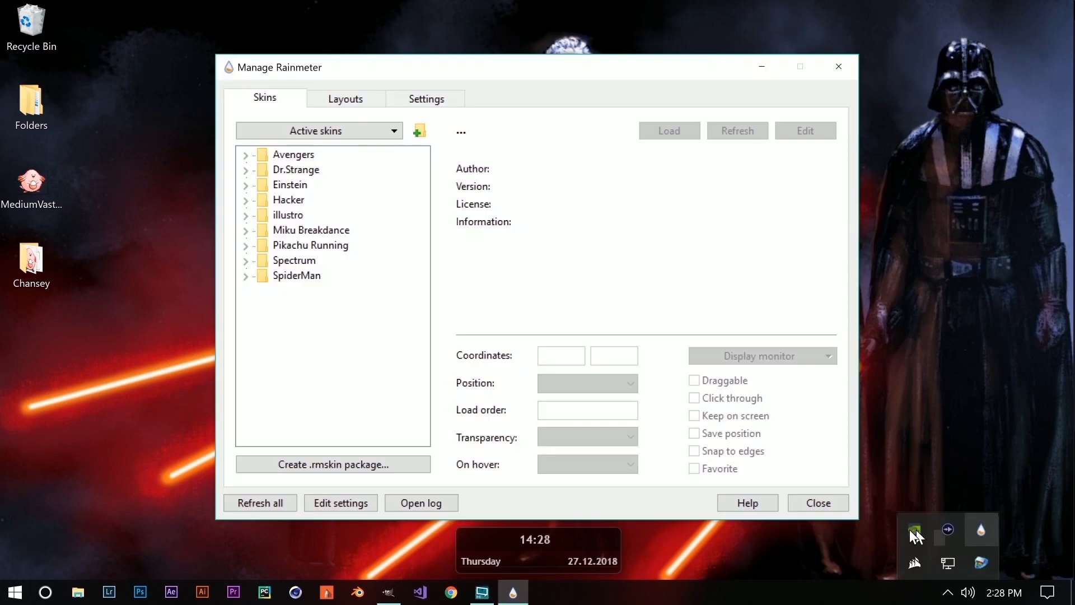
click(264, 501)
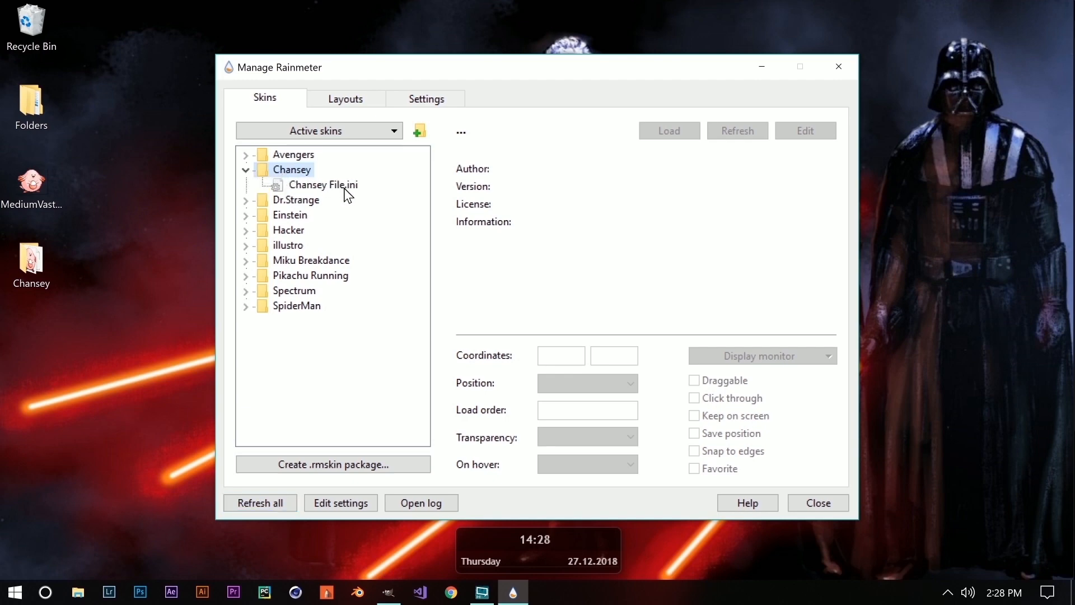
double_click(343, 186)
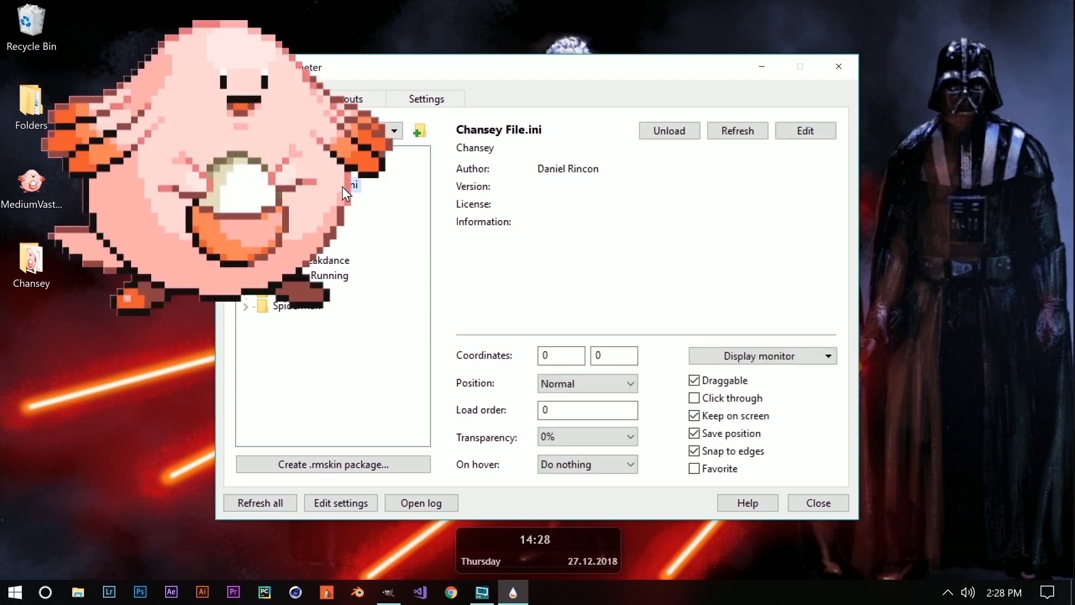
click(838, 67)
drag(264, 158, 902, 426)
Enable Settings > Draggable on the Chansey skin and drag it back to the centre.
right_click(907, 433)
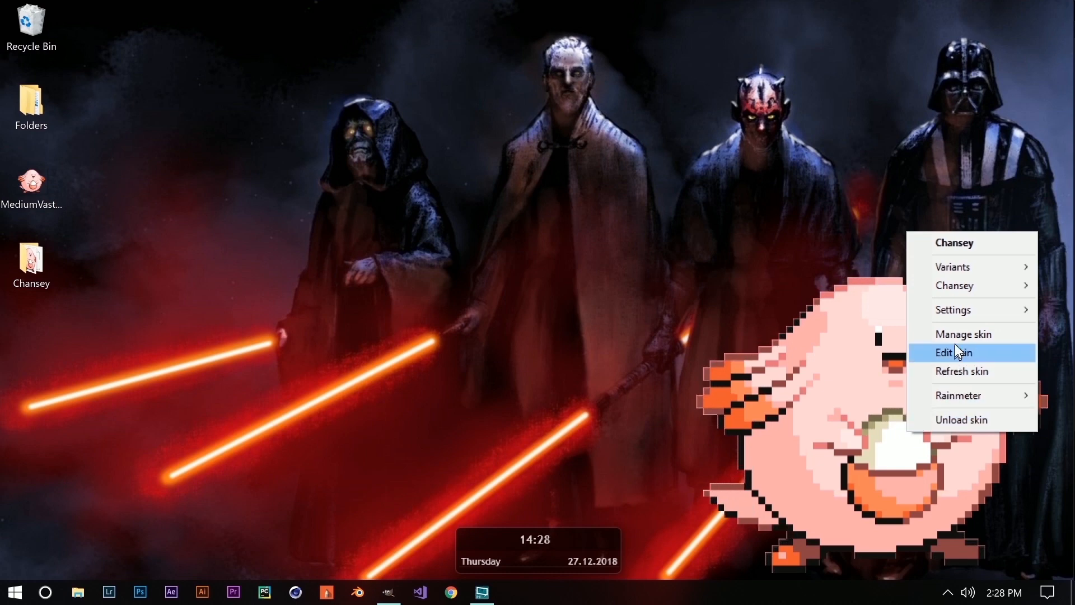
mouse_move(966, 318)
click(824, 354)
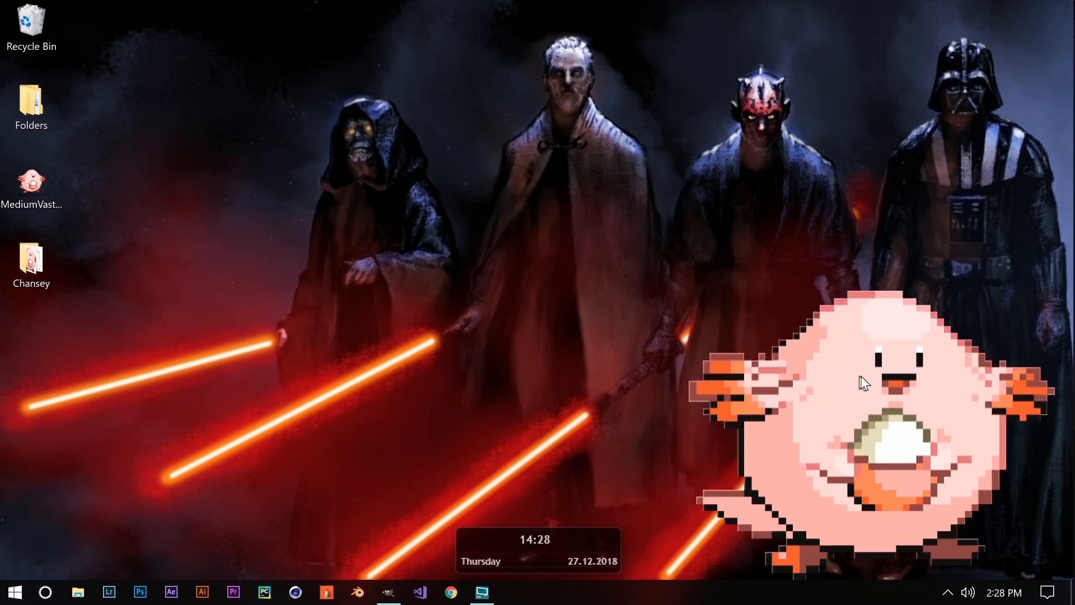
right_click(903, 393)
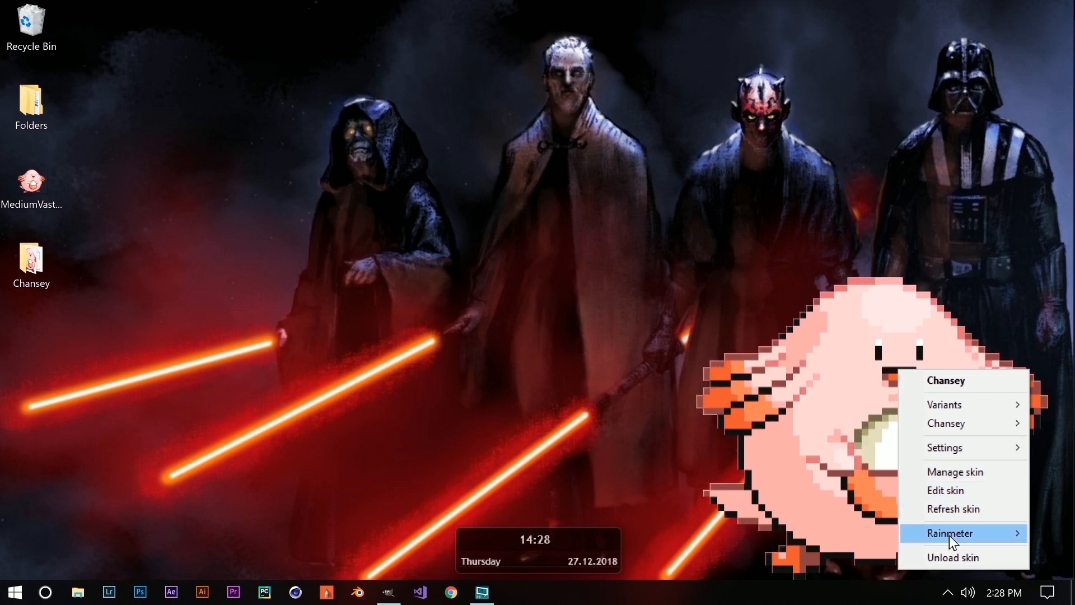
mouse_move(956, 537)
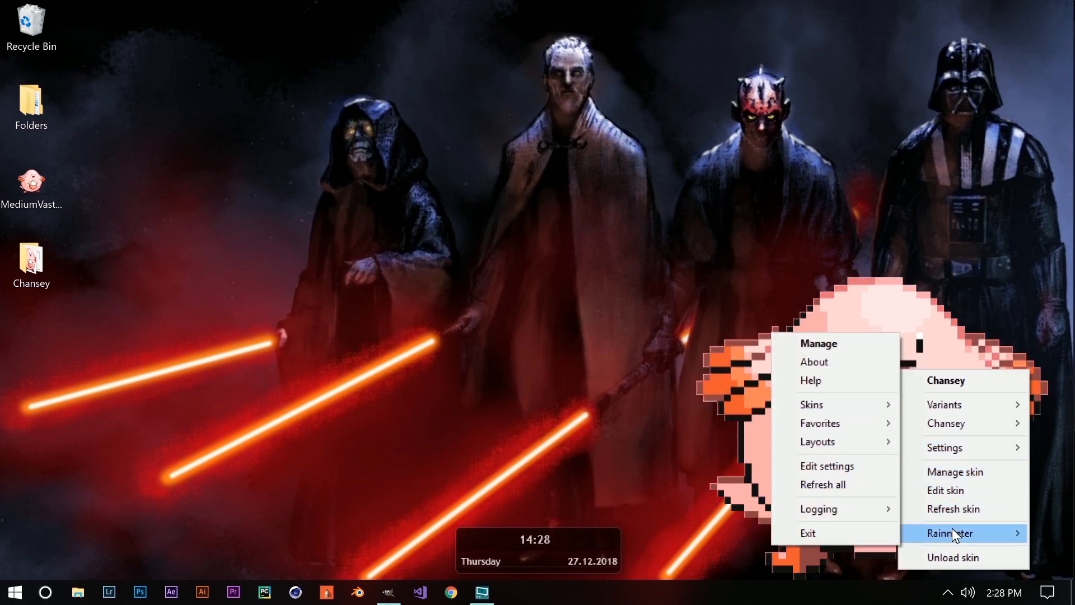
mouse_move(952, 451)
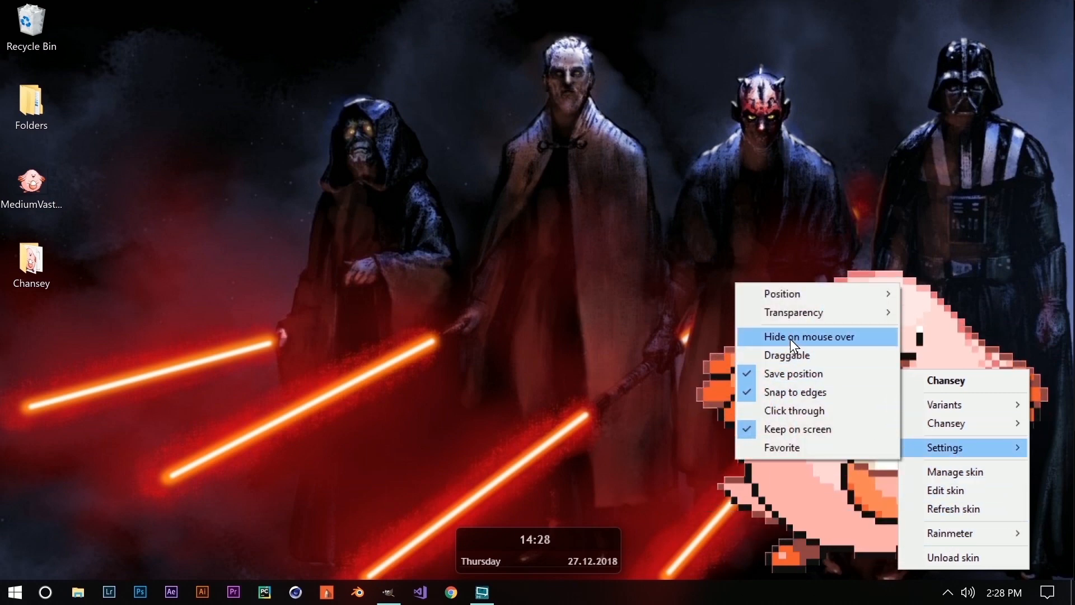
click(786, 354)
drag(786, 354, 488, 328)
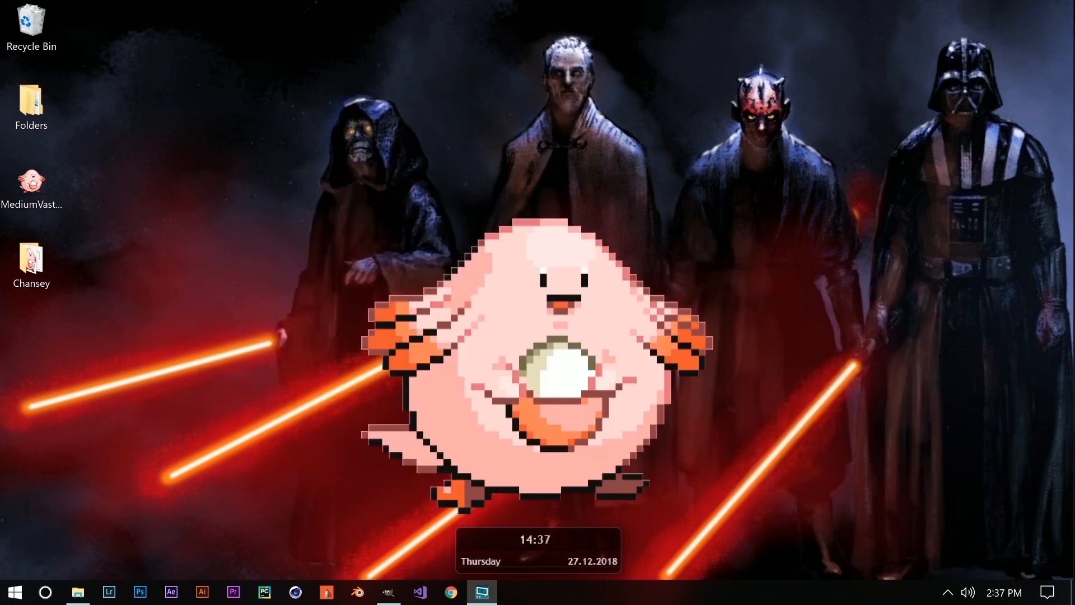